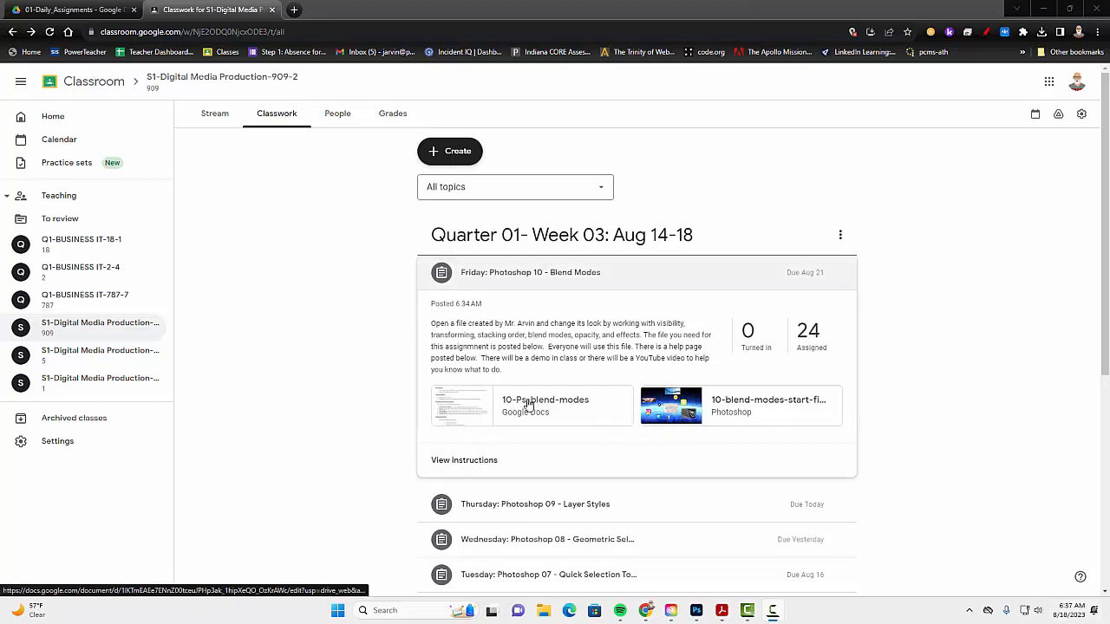
Open the 10-Ps-blend-modes.pdf help page and read the allowed layer changes and the saving and submission instructions
{"action": "left_click", "coordinate": [723, 611]}
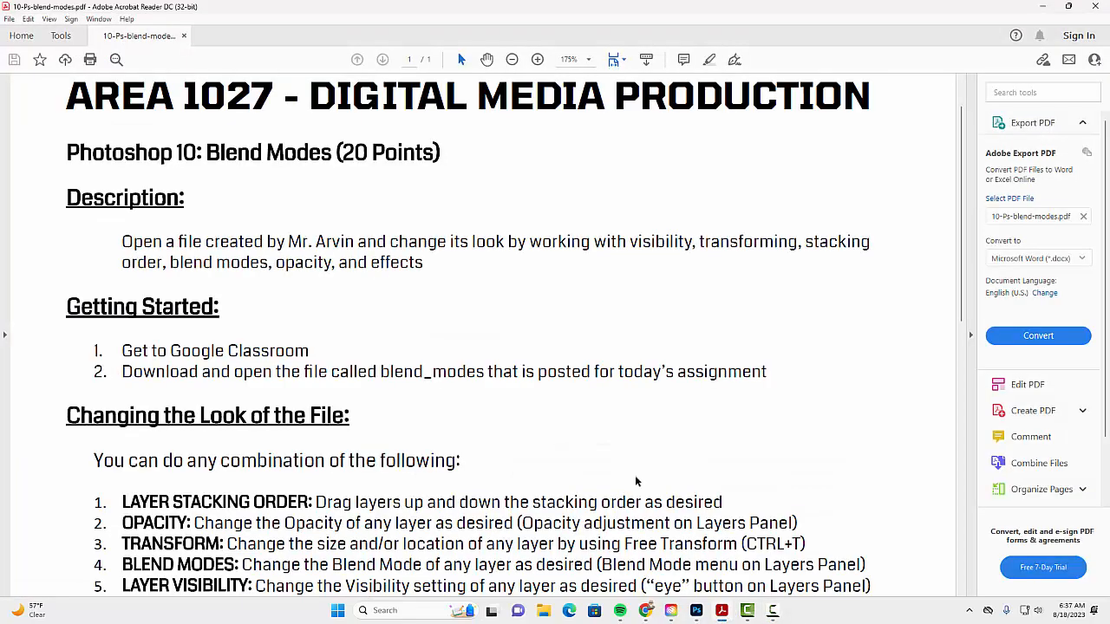
{"action": "scroll", "coordinate": [636, 481], "scroll_direction": "down", "scroll_amount": 4}
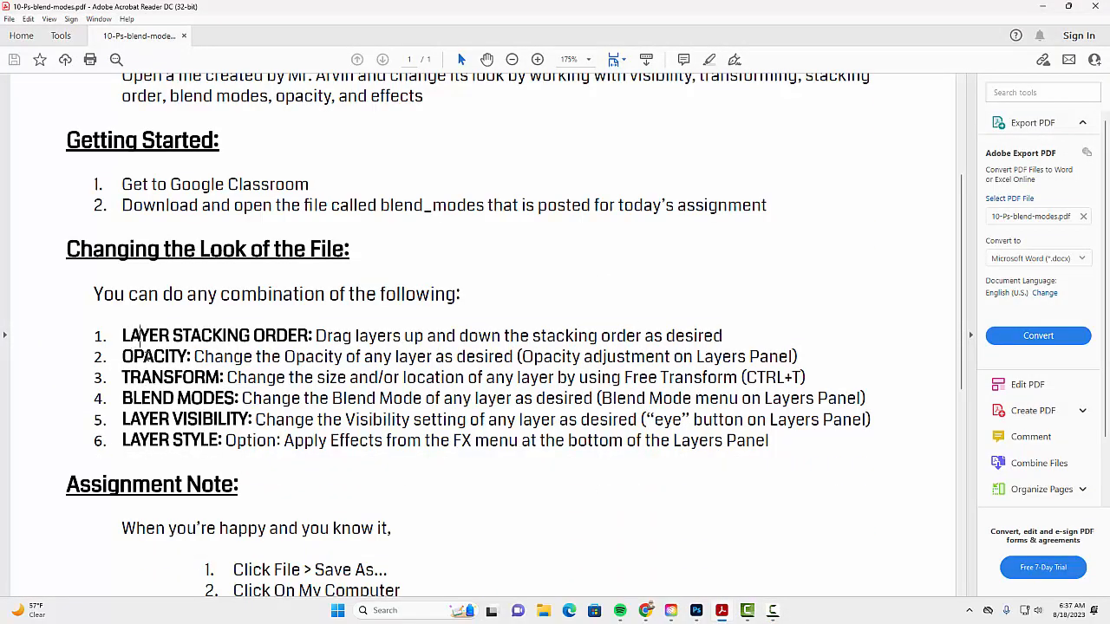
{"action": "left_click_drag", "start_coordinate": [140, 336], "coordinate": [284, 440]}
{"action": "left_click", "coordinate": [283, 439]}
{"action": "scroll", "coordinate": [530, 507], "scroll_direction": "down", "scroll_amount": 5}
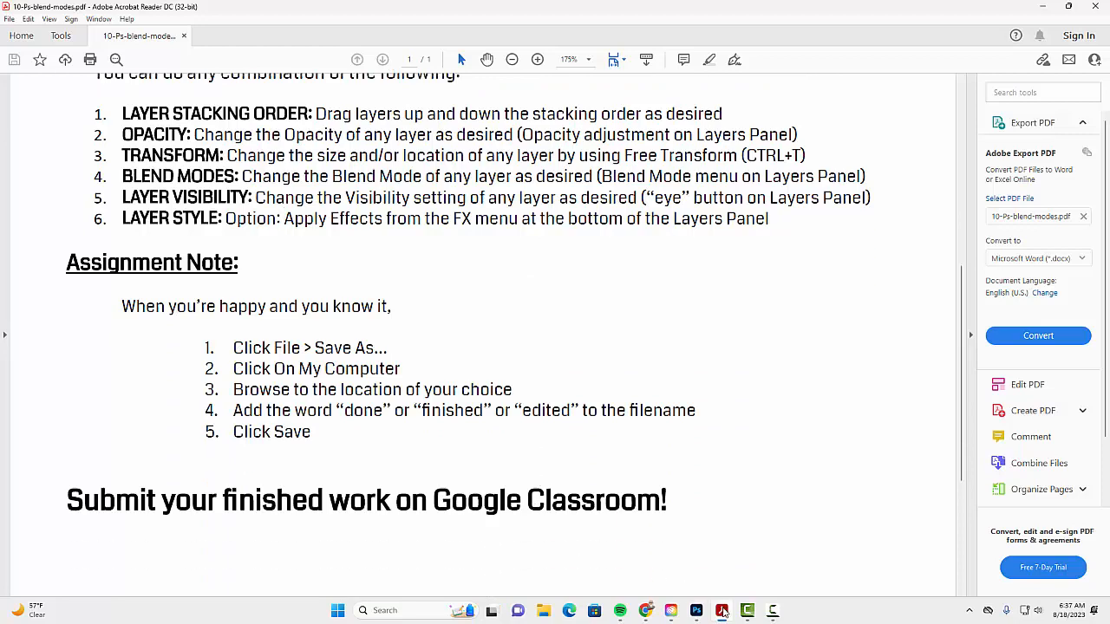
{"action": "mouse_move", "coordinate": [721, 616]}
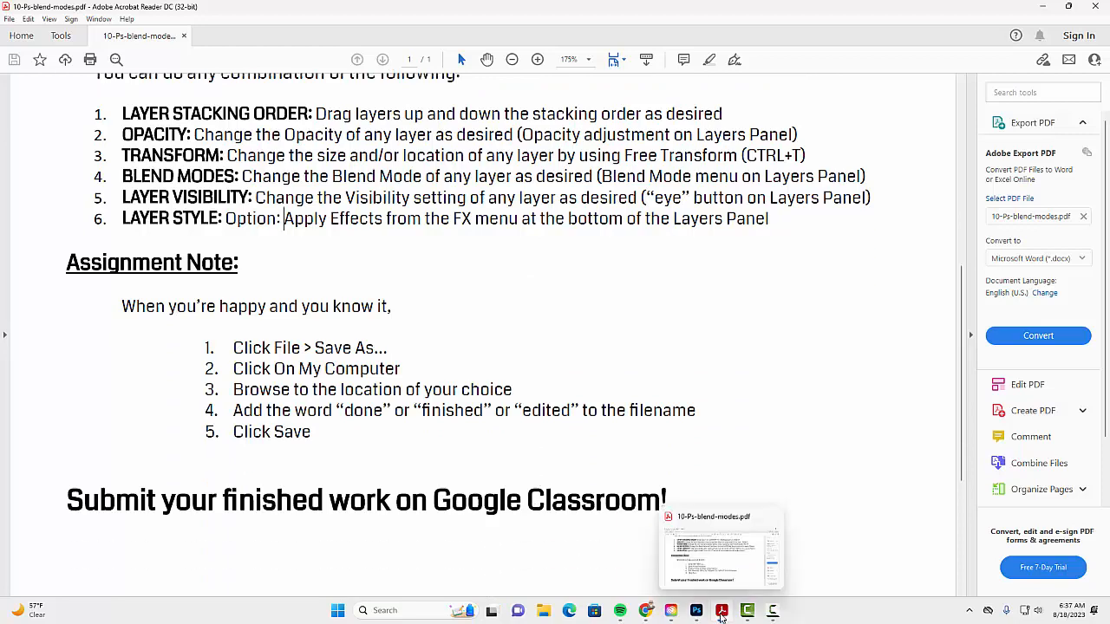
Switch to Photoshop, compare 10-blend-modes-start-file.psd with 10-blend-modes-demo-file.psd, and close both documents
{"action": "left_click", "coordinate": [647, 616]}
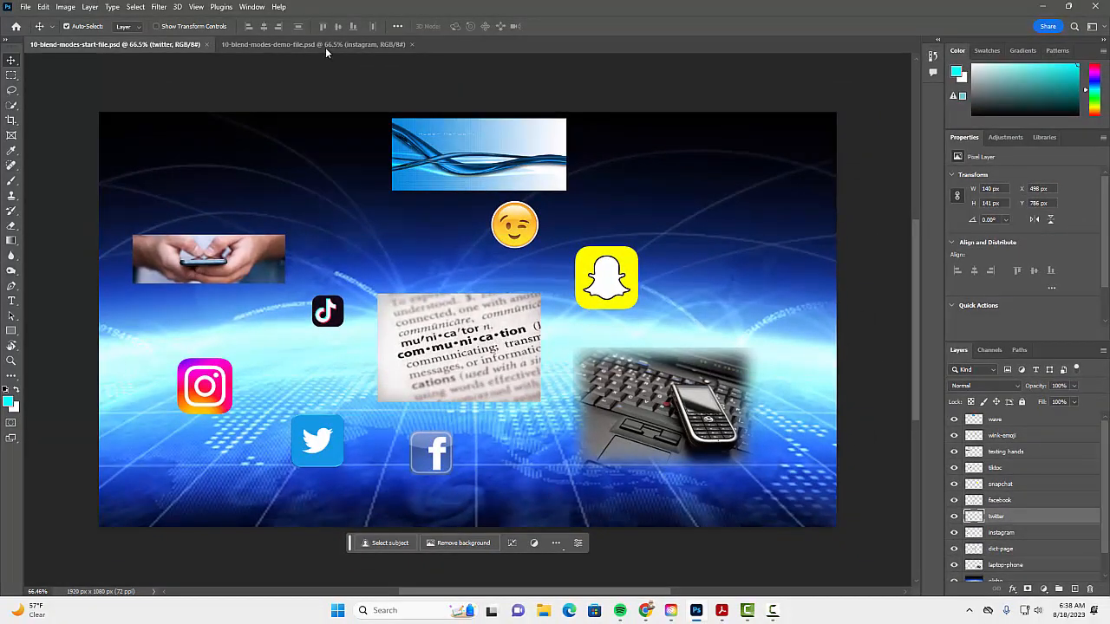
{"action": "left_click", "coordinate": [326, 45]}
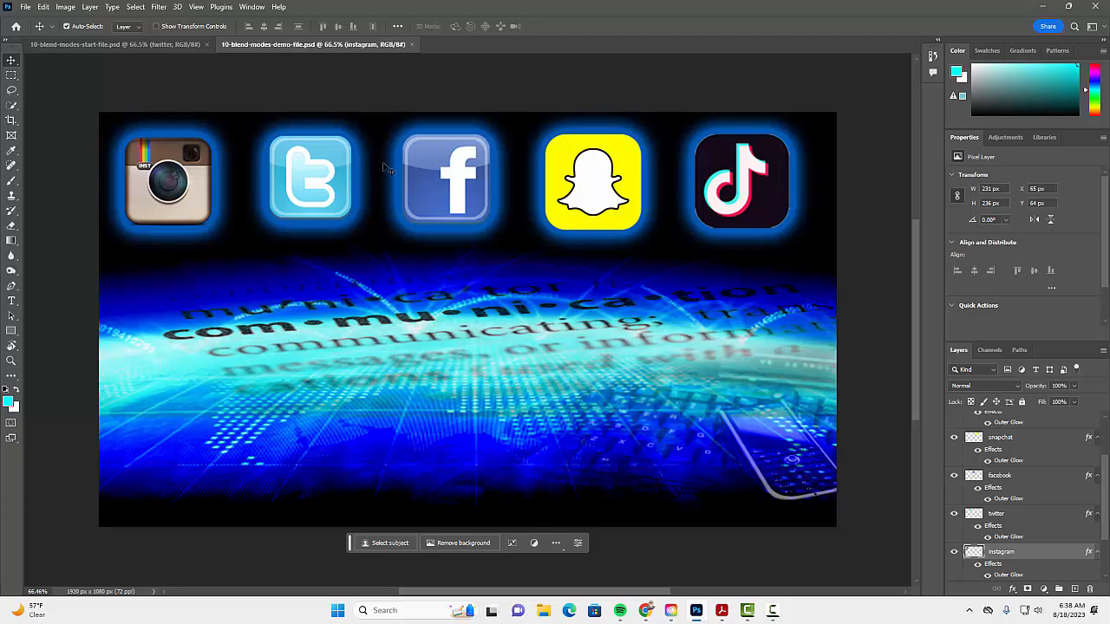
{"action": "left_click", "coordinate": [180, 46]}
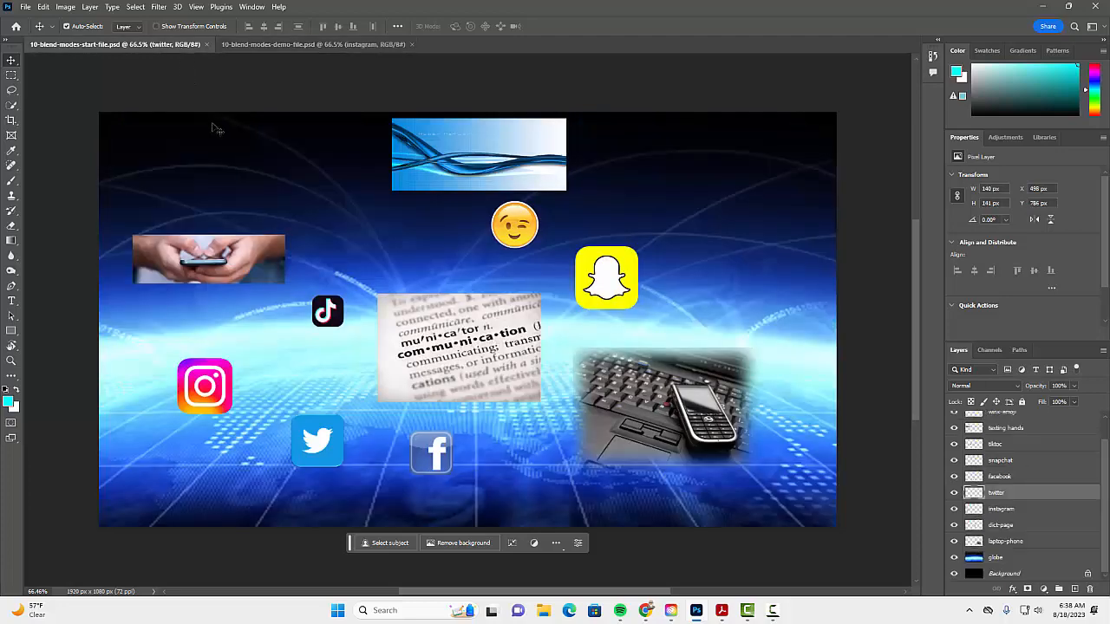
{"action": "left_click", "coordinate": [298, 43]}
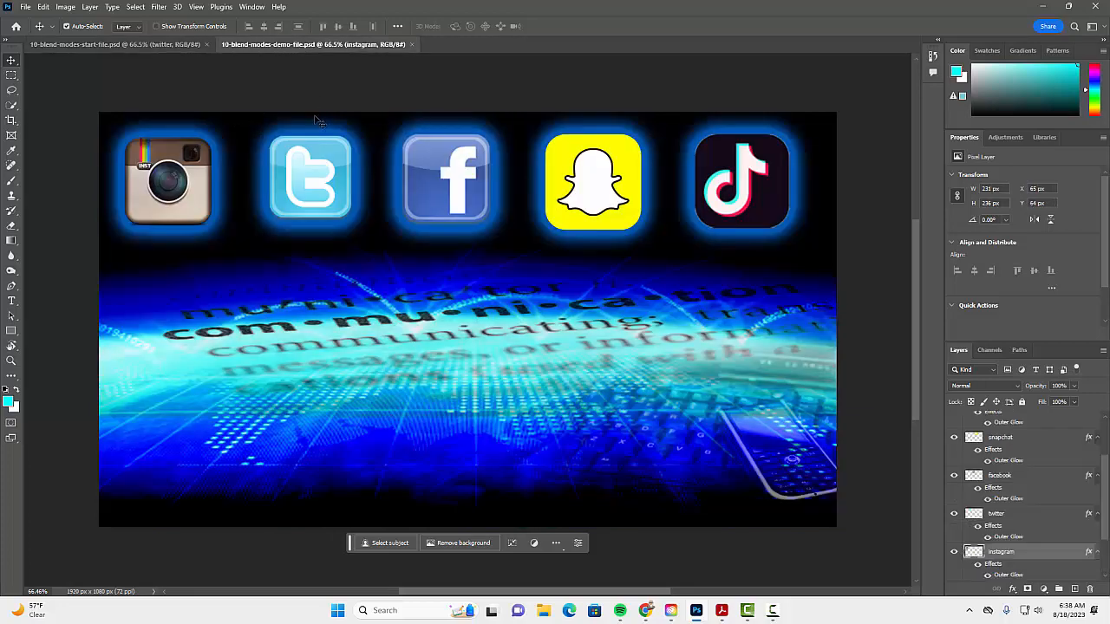
{"action": "left_click", "coordinate": [413, 44]}
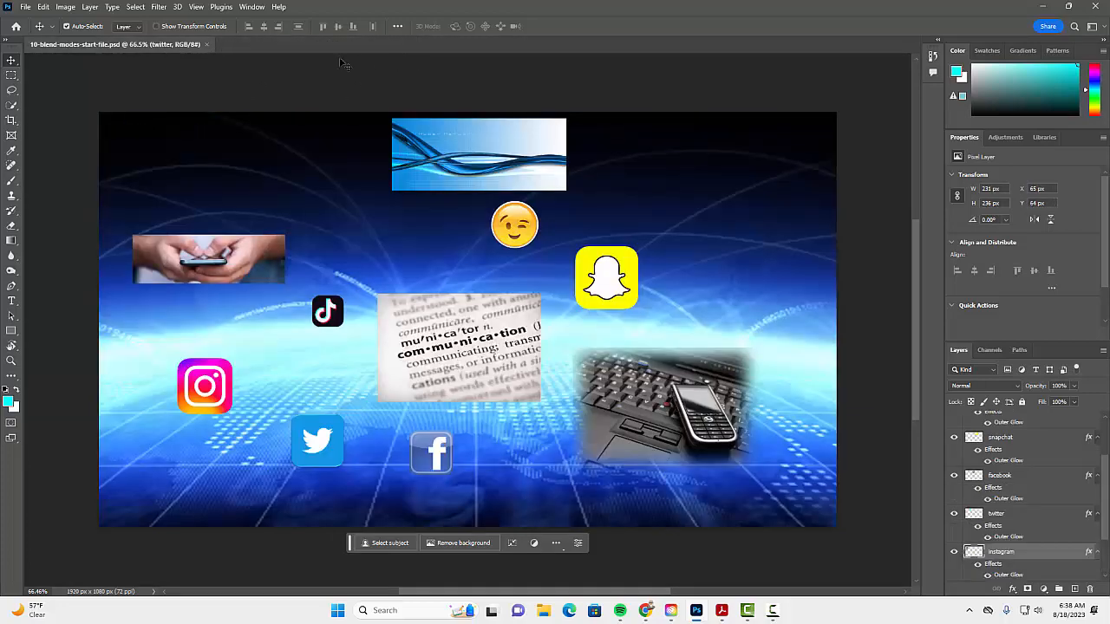
{"action": "left_click", "coordinate": [207, 44]}
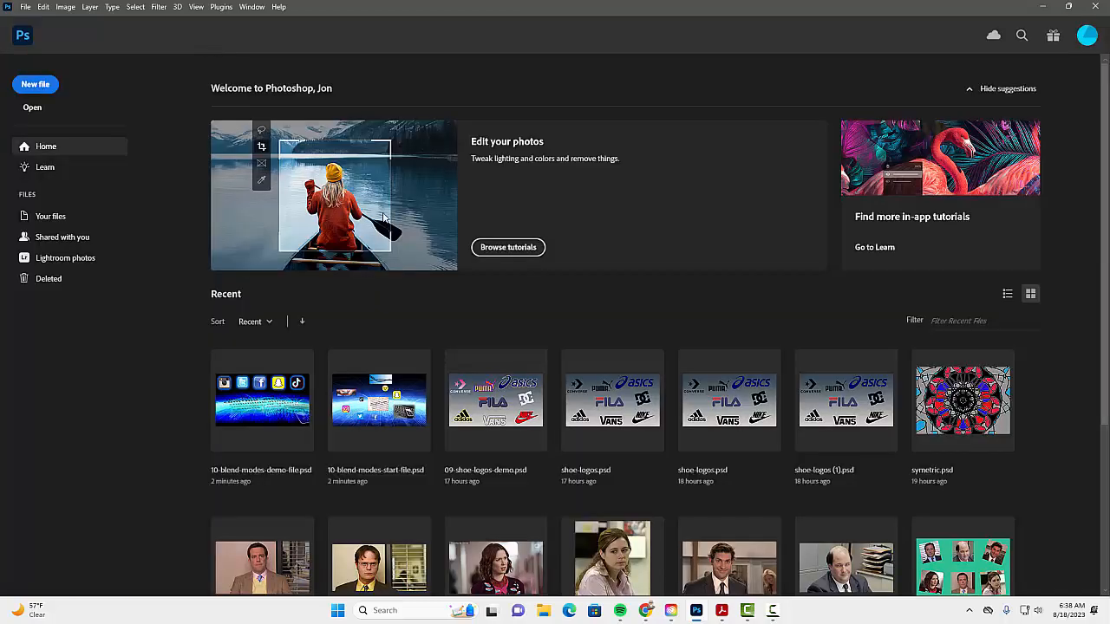
In Google Classroom, open the attached 10-blend-modes-start-file in a new window and download it
{"action": "left_click", "coordinate": [650, 613]}
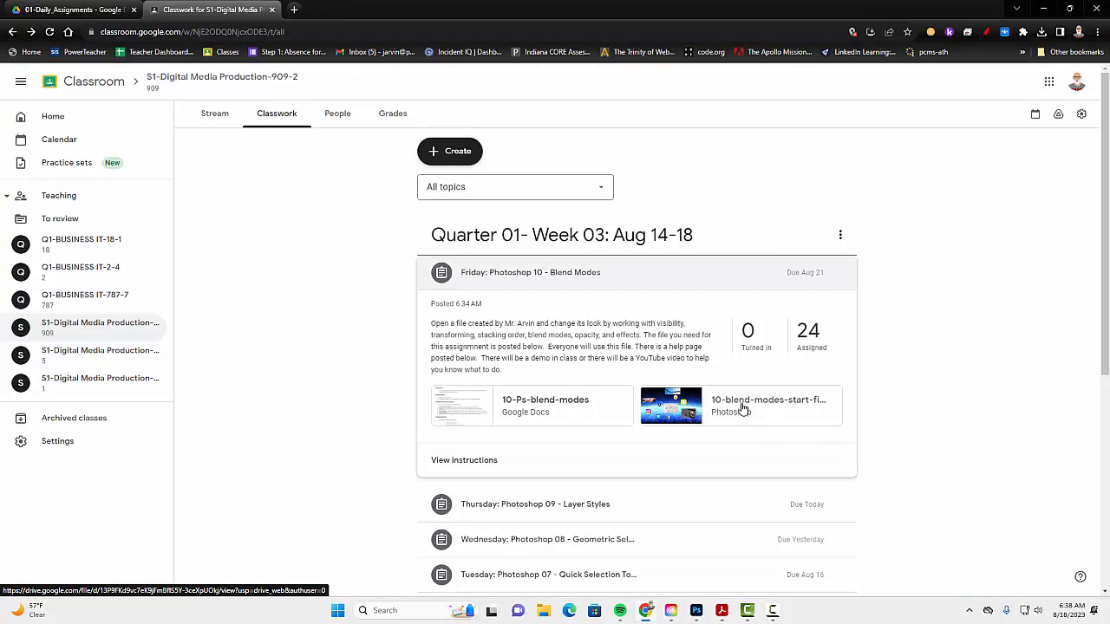
{"action": "left_click", "coordinate": [684, 409]}
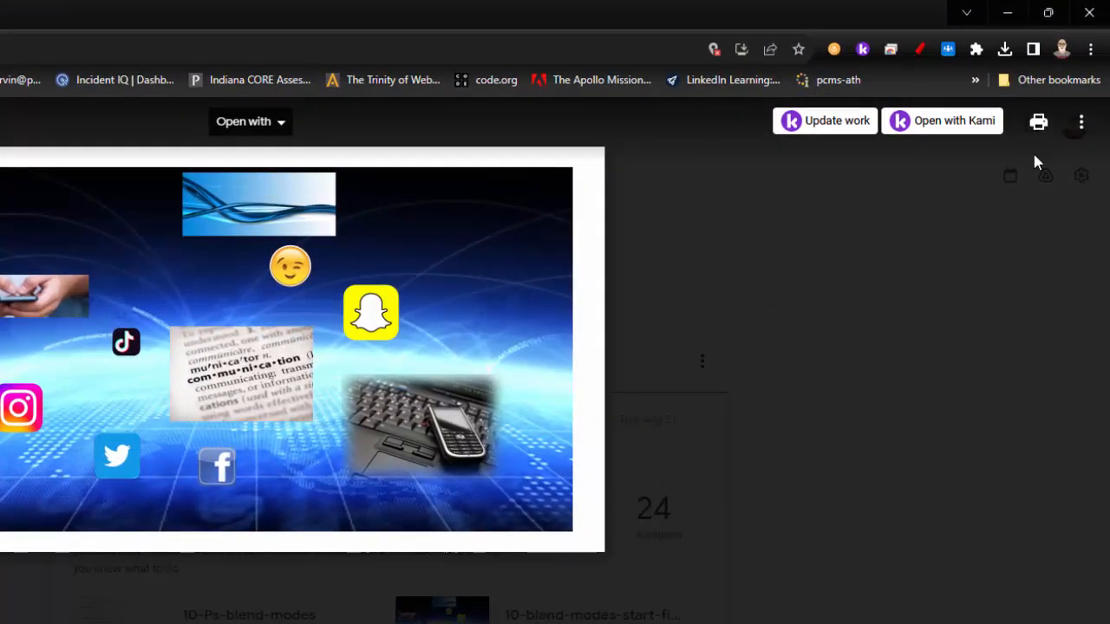
{"action": "left_click", "coordinate": [1080, 126]}
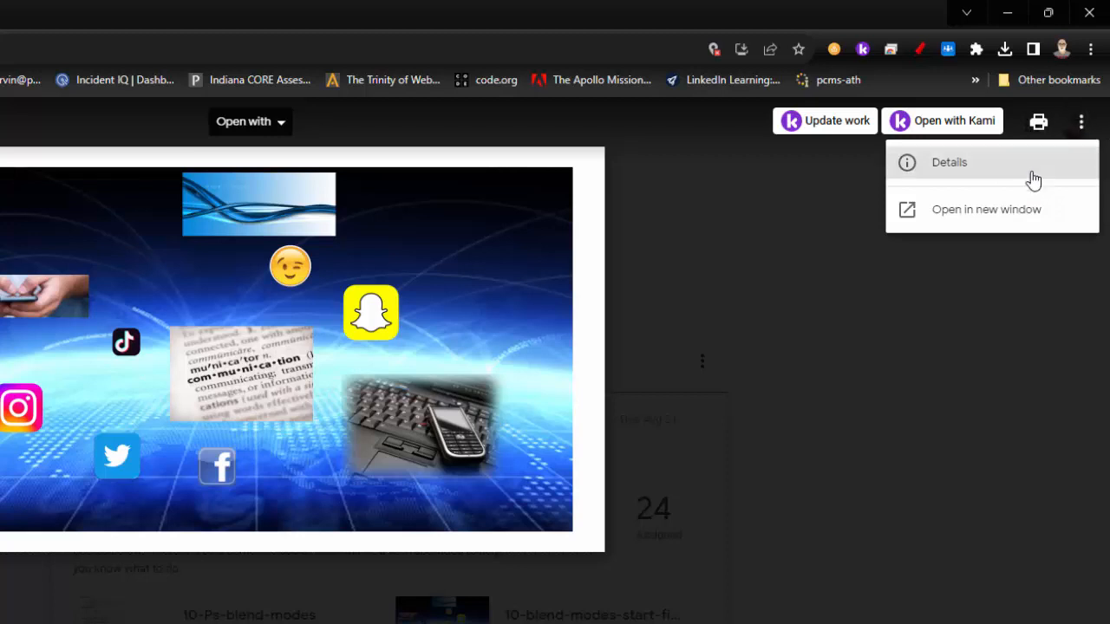
{"action": "left_click", "coordinate": [972, 221]}
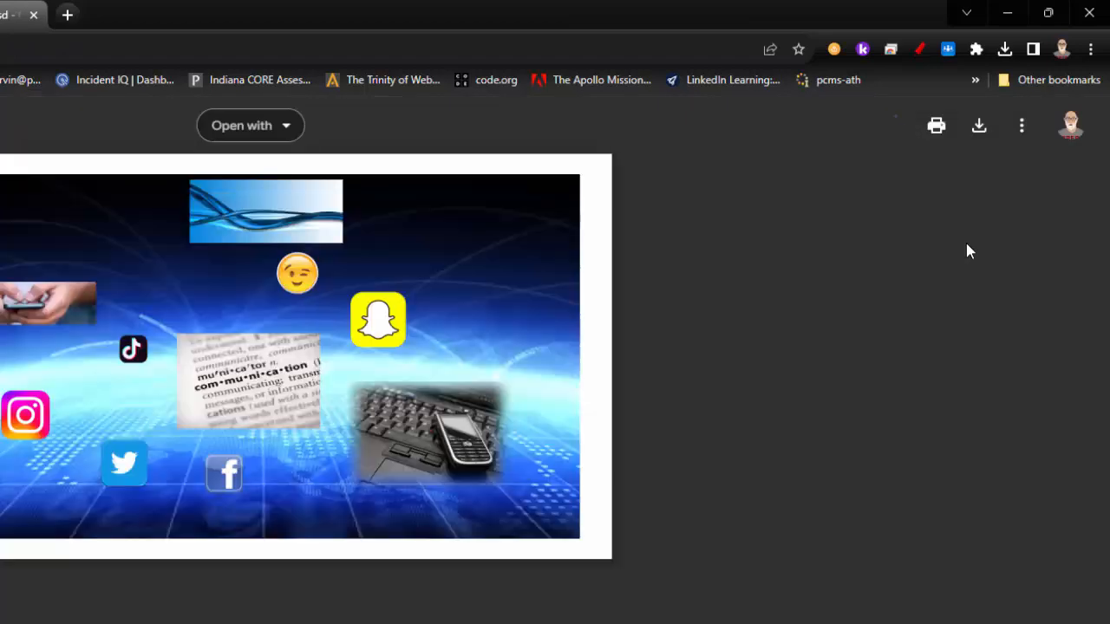
{"action": "left_click", "coordinate": [973, 135]}
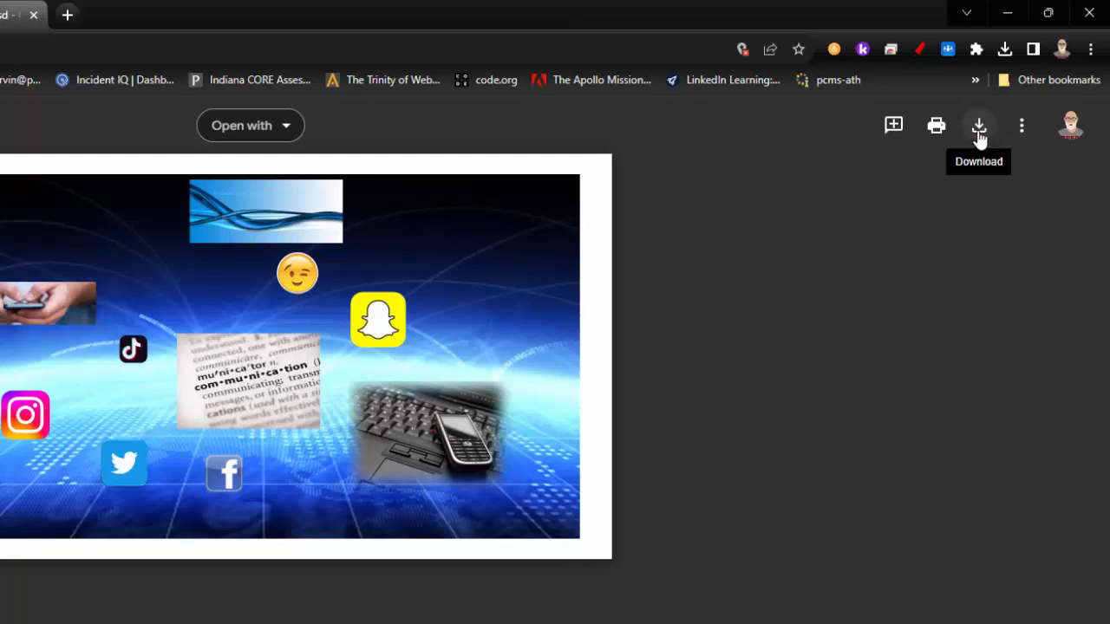
{"action": "left_click", "coordinate": [979, 130]}
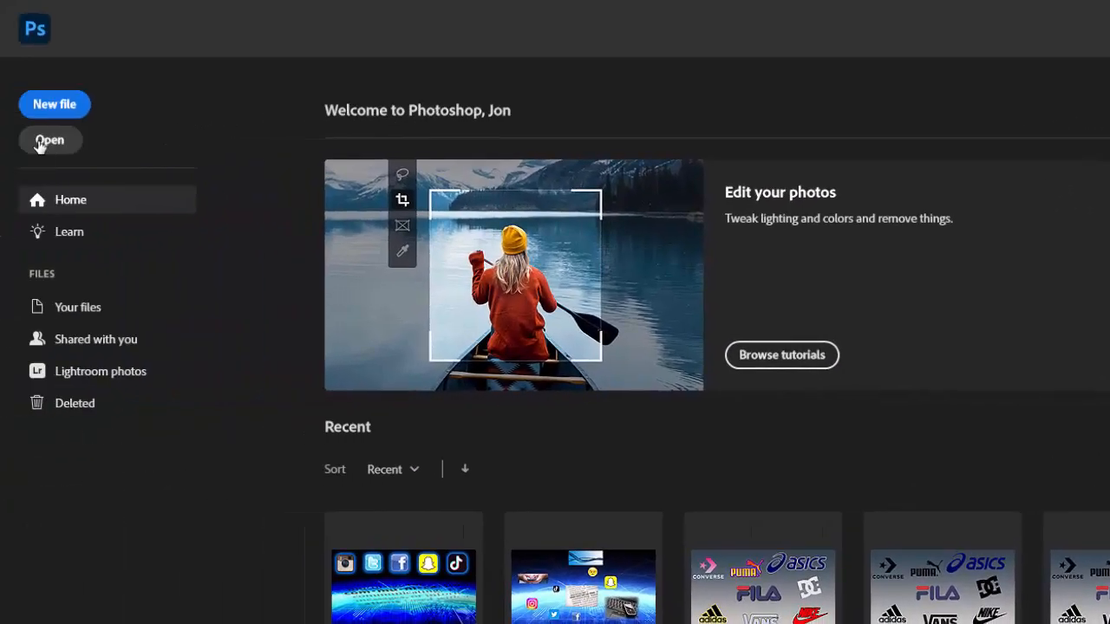
Open 10-blend-modes-start-file from the Downloads folder in Photoshop
{"action": "left_click", "coordinate": [39, 142]}
{"action": "left_click", "coordinate": [63, 208]}
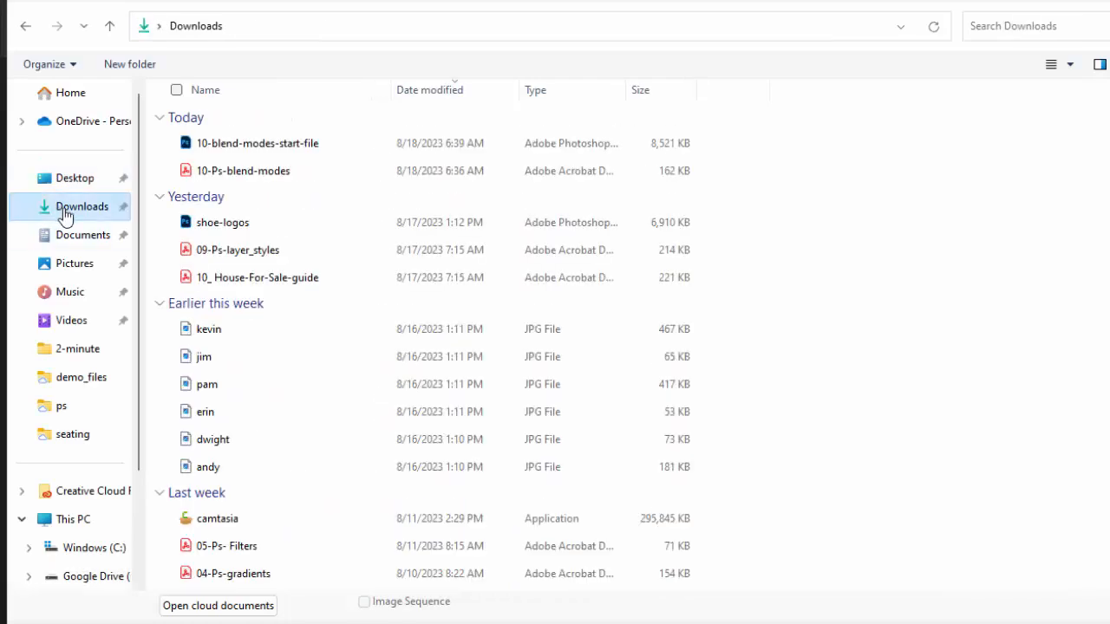
{"action": "left_click", "coordinate": [267, 149]}
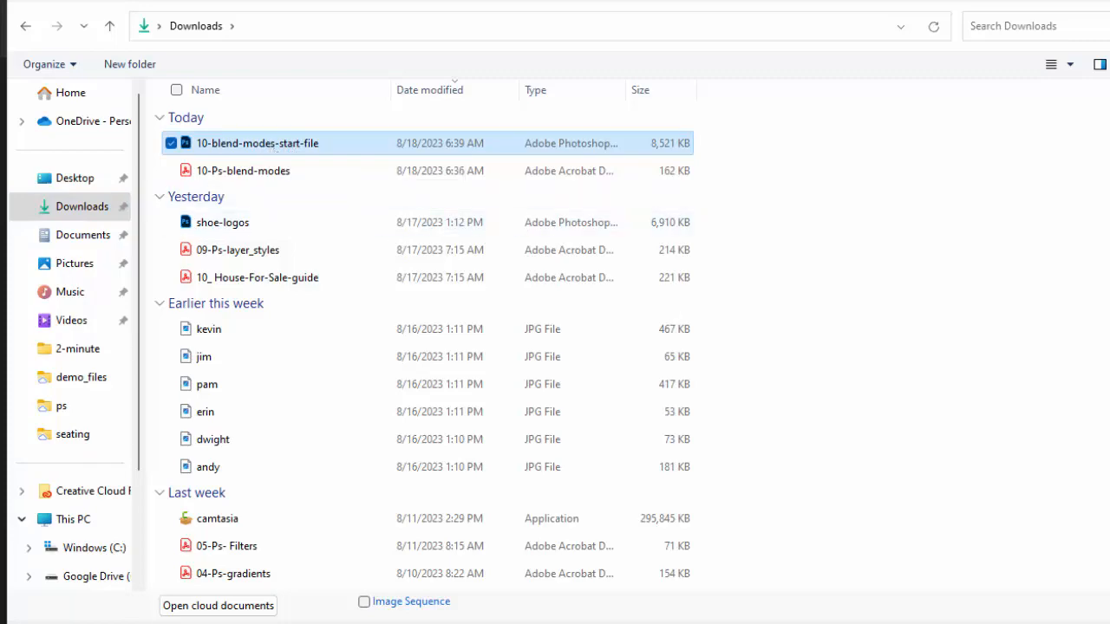
{"action": "double_click", "coordinate": [275, 145]}
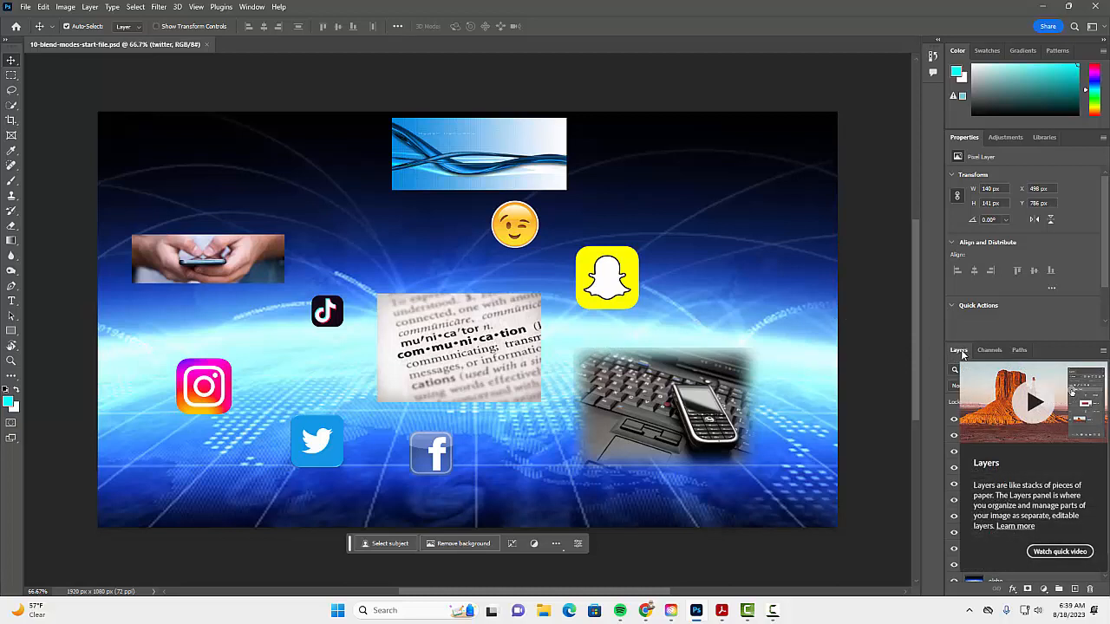
Dock the Layers panel in its own column beside the canvas and leave only the globe and Background layers visible
{"action": "left_click_drag", "start_coordinate": [960, 351], "coordinate": [914, 251]}
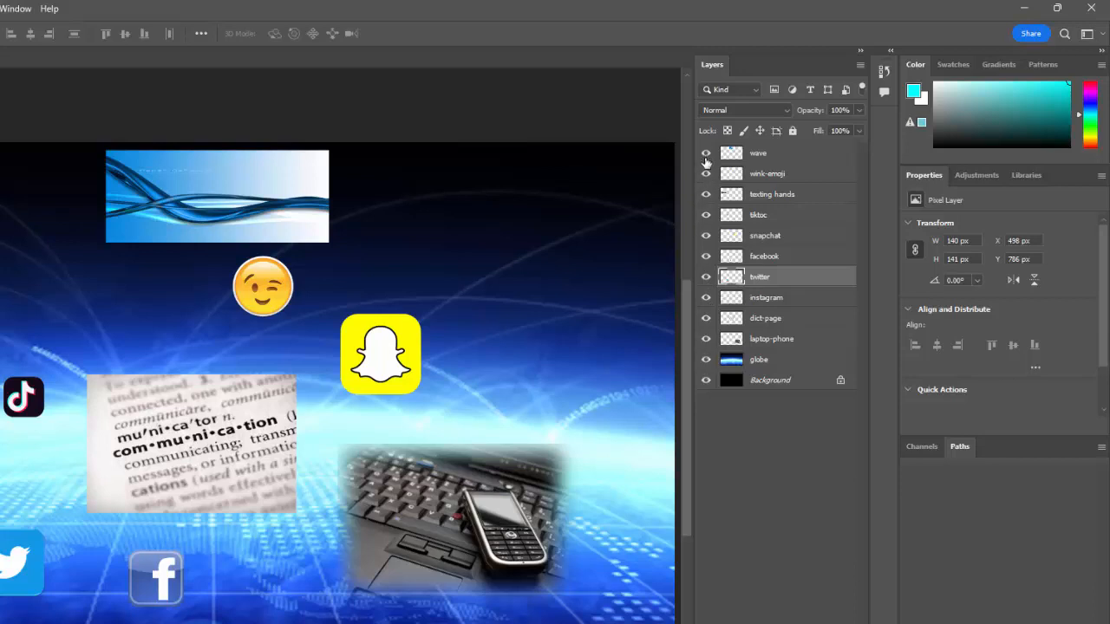
{"action": "left_click_drag", "start_coordinate": [706, 154], "coordinate": [711, 375]}
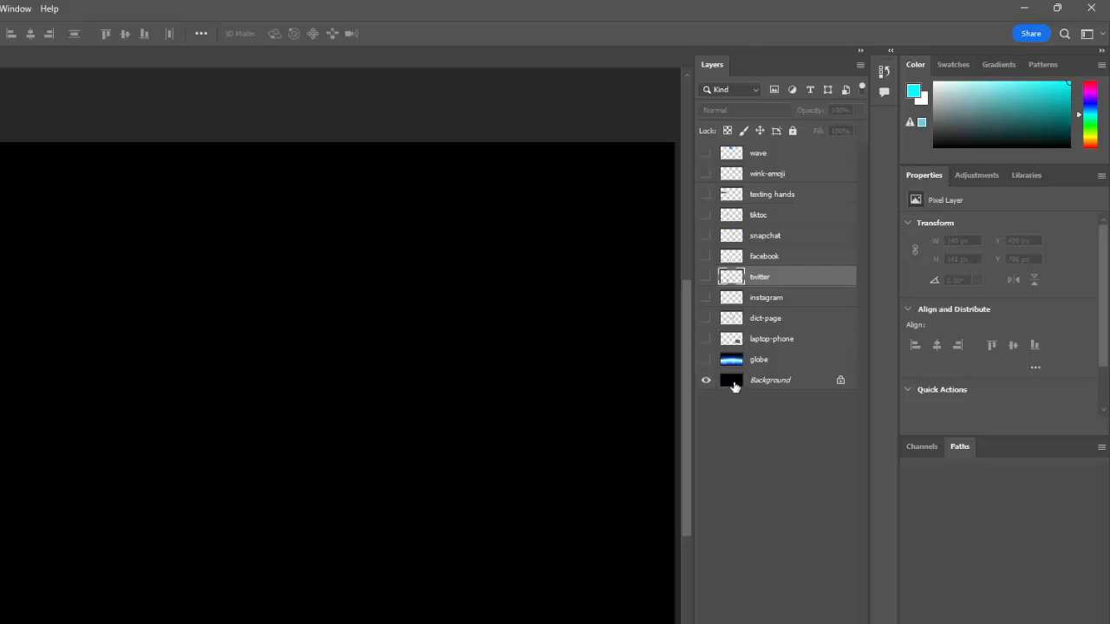
{"action": "left_click", "coordinate": [737, 390]}
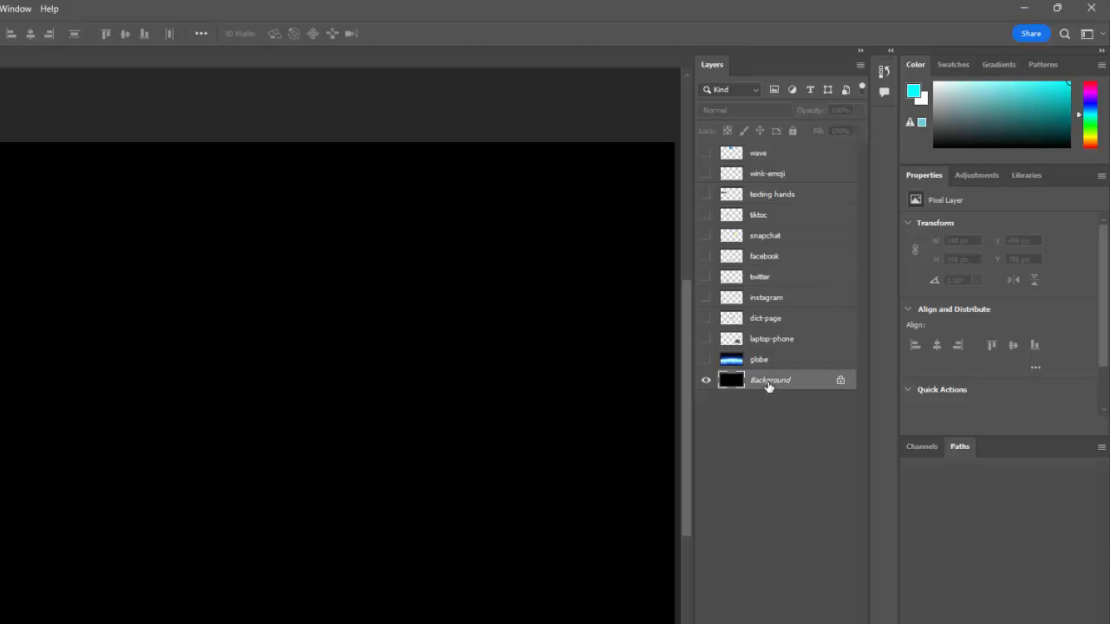
{"action": "left_click", "coordinate": [705, 360]}
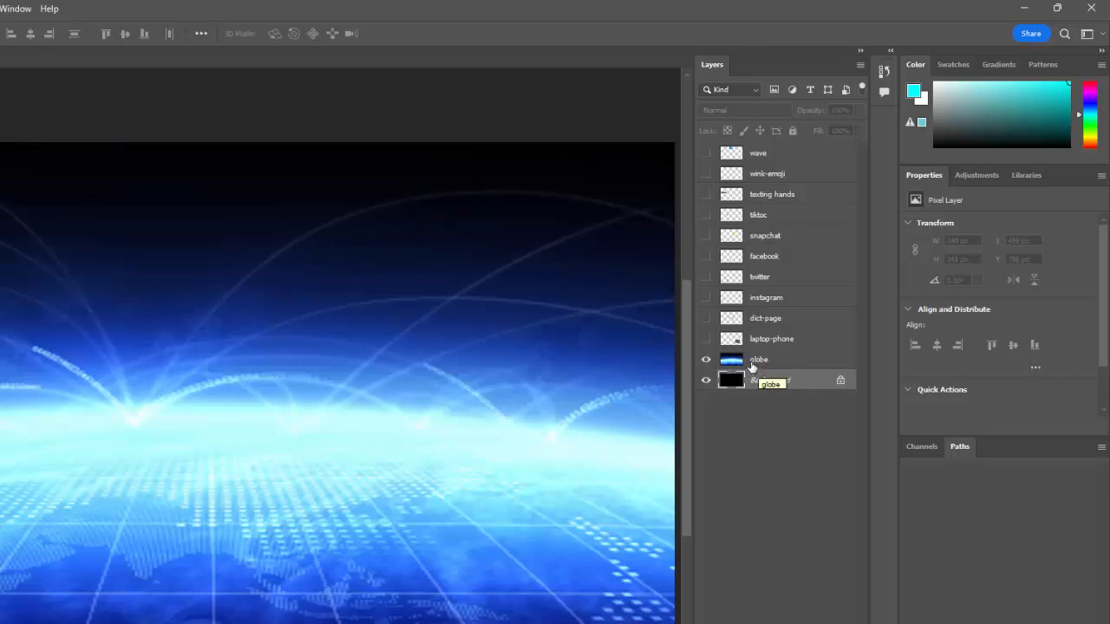
Reveal the layers one at a time from laptop-phone up to wave, and hide them all again
{"action": "left_click", "coordinate": [705, 340]}
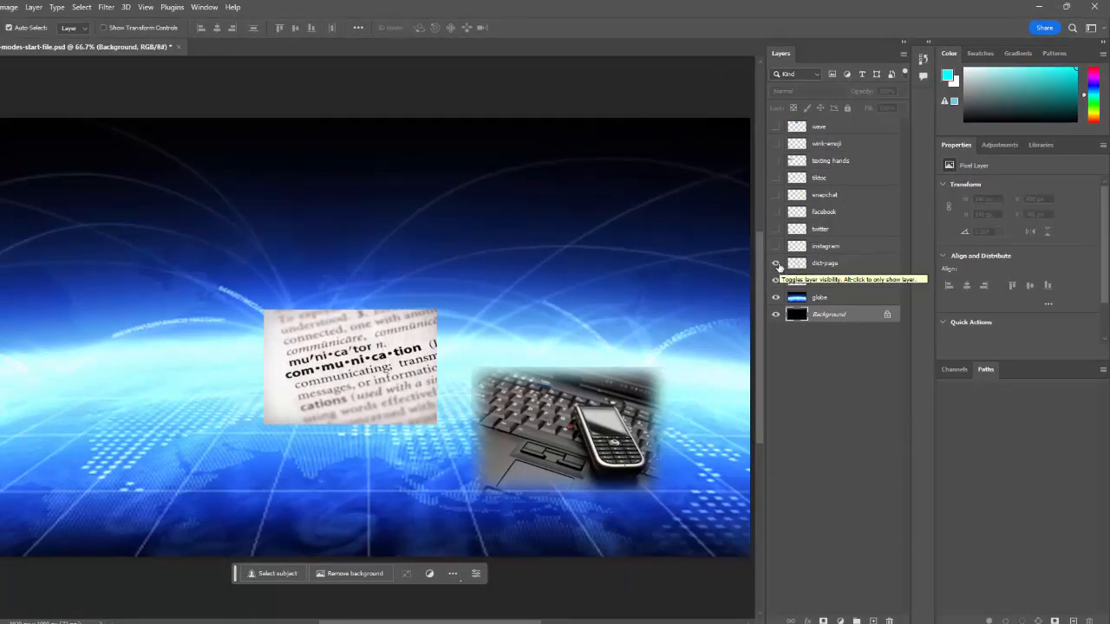
{"action": "left_click", "coordinate": [776, 247]}
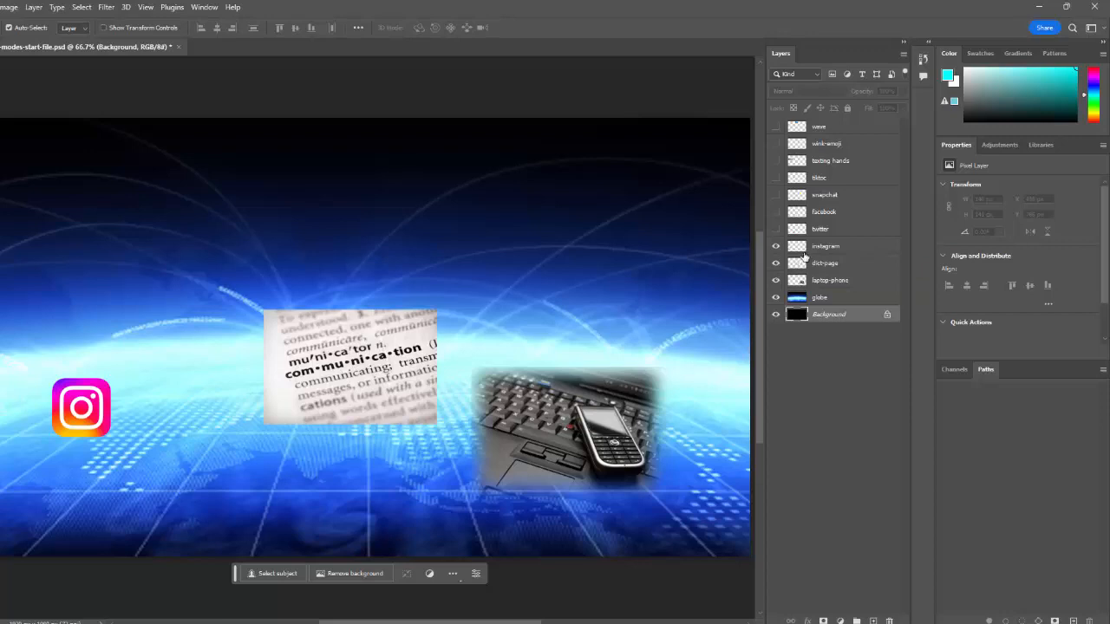
{"action": "left_click", "coordinate": [776, 229]}
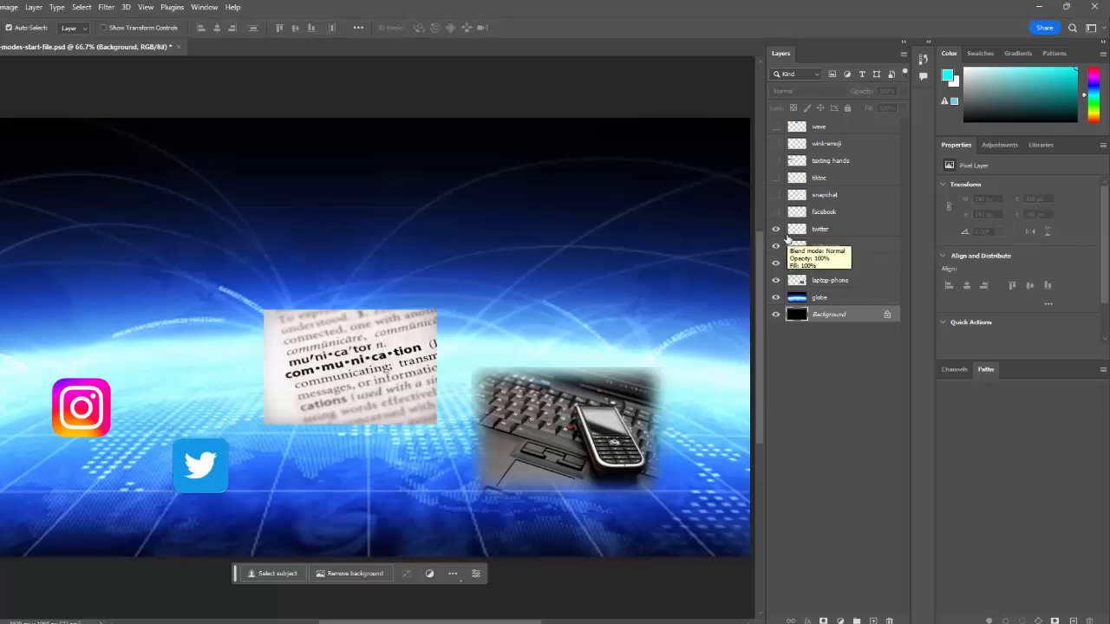
{"action": "left_click", "coordinate": [775, 212]}
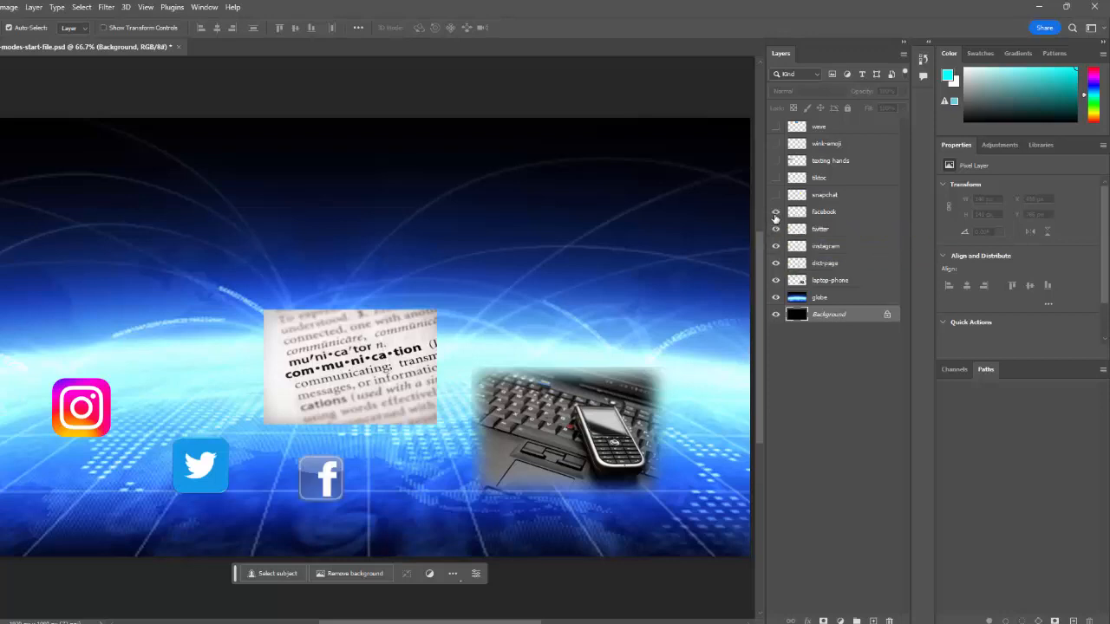
{"action": "left_click", "coordinate": [775, 196]}
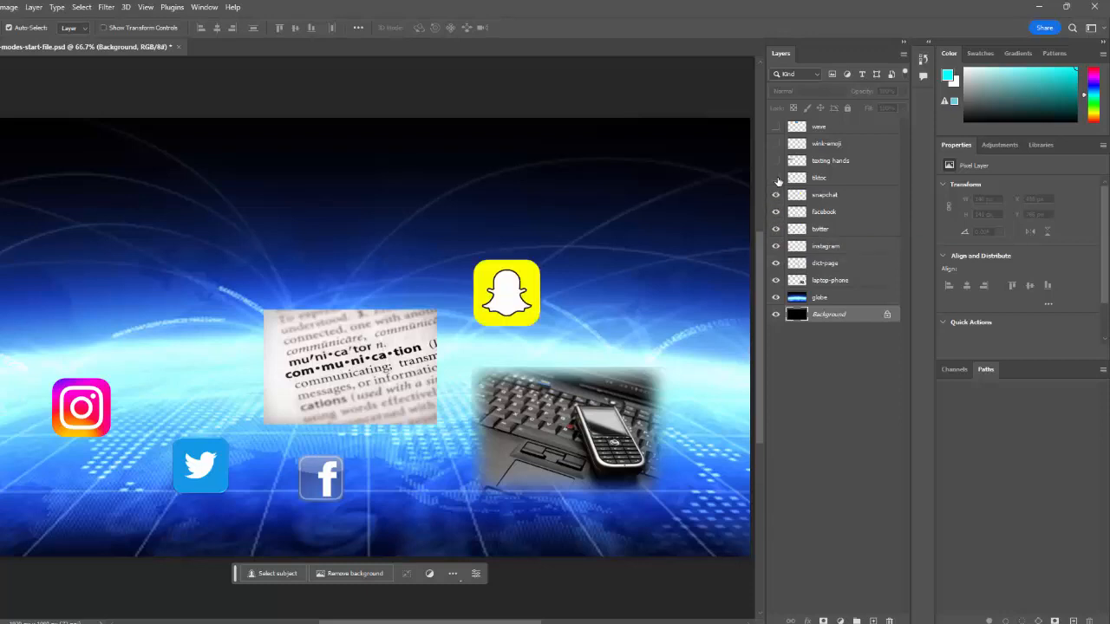
{"action": "left_click", "coordinate": [776, 179]}
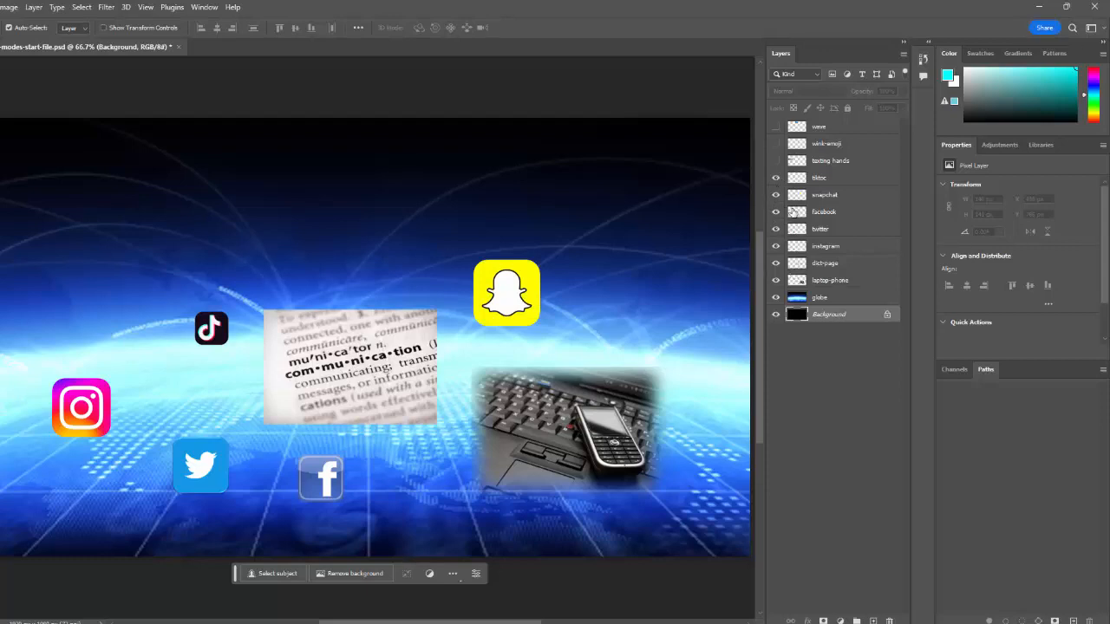
{"action": "left_click", "coordinate": [776, 162]}
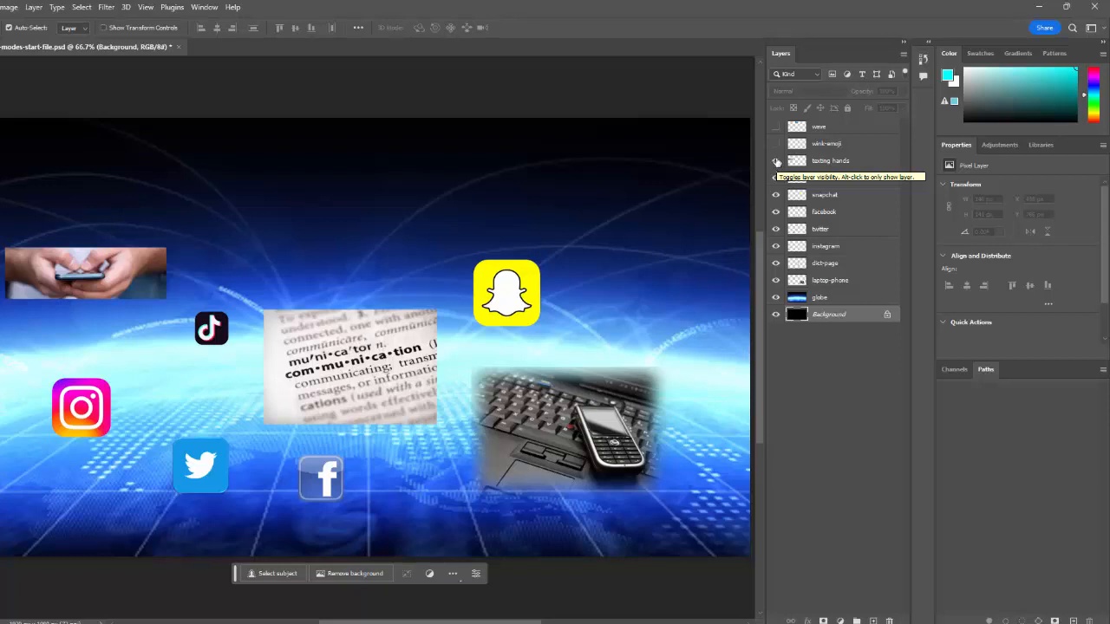
{"action": "left_click", "coordinate": [775, 145]}
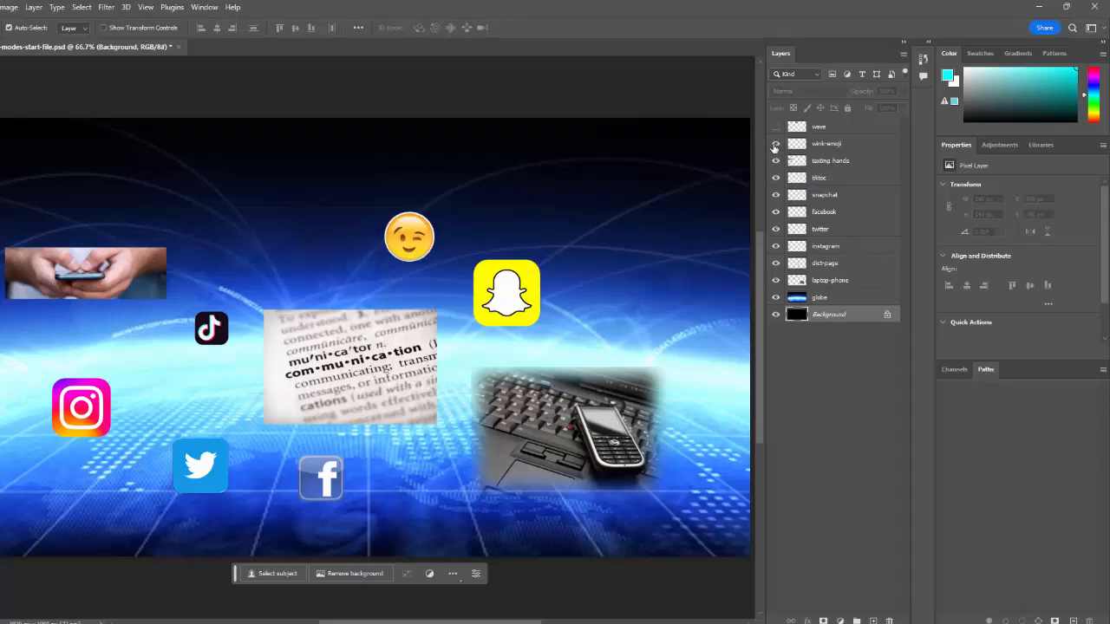
{"action": "left_click", "coordinate": [776, 127]}
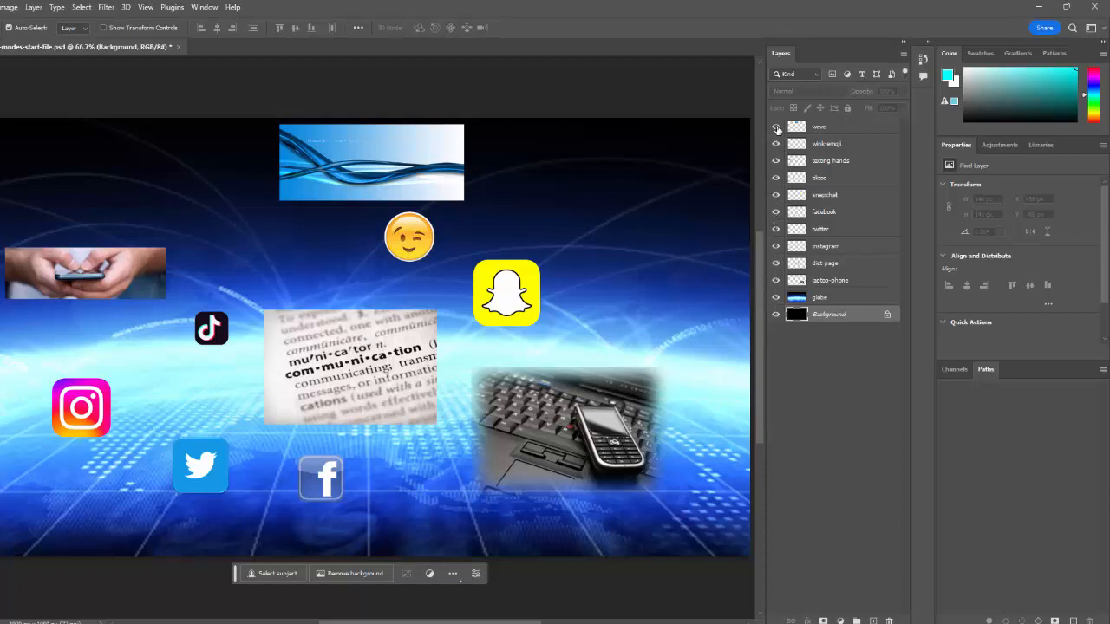
{"action": "left_click_drag", "start_coordinate": [776, 128], "coordinate": [778, 288]}
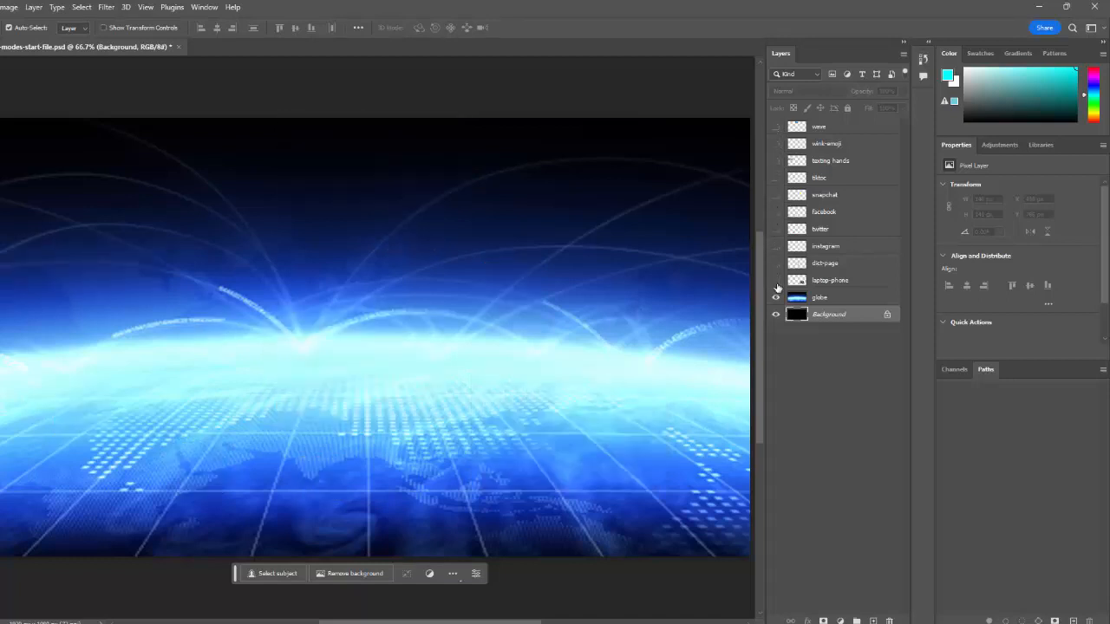
Set the globe layer's blend mode to Hard Light
{"action": "left_click", "coordinate": [837, 298]}
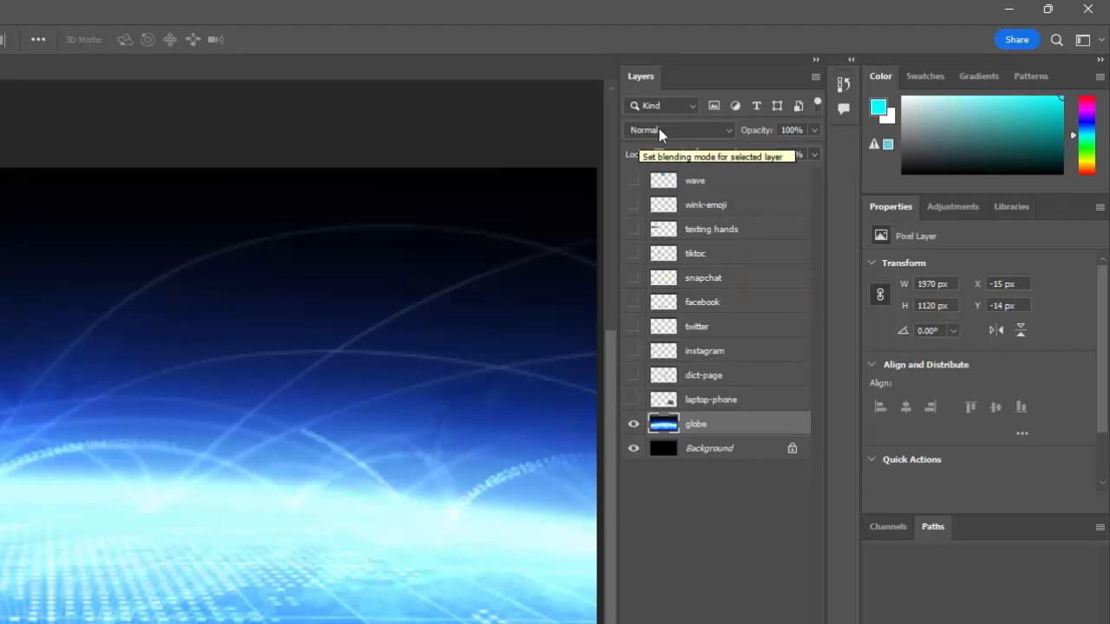
{"action": "left_click", "coordinate": [727, 129]}
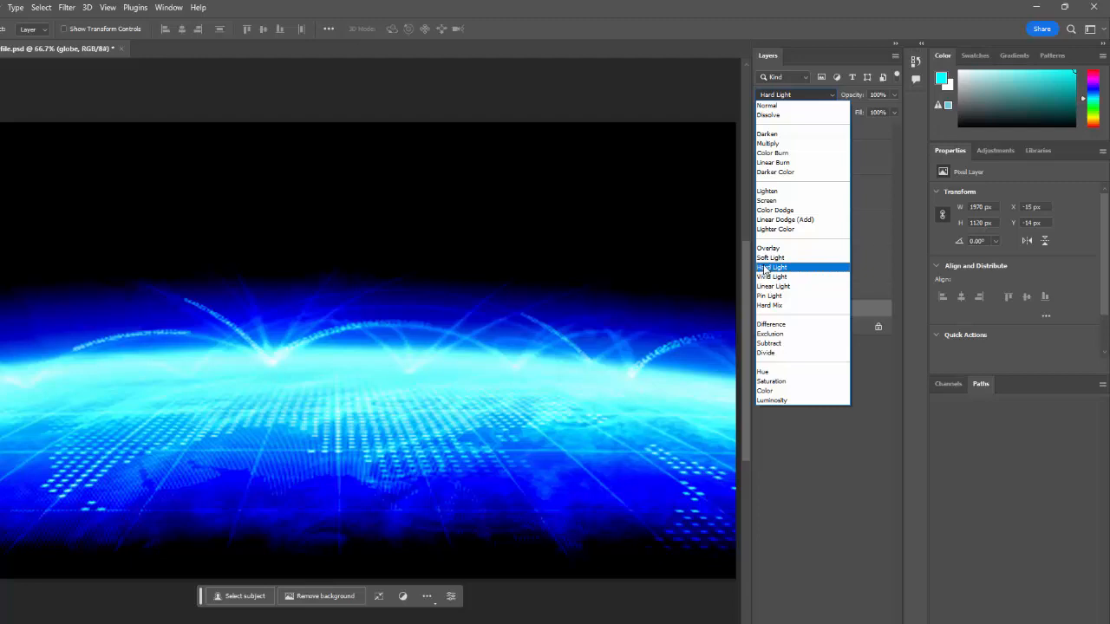
{"action": "left_click", "coordinate": [764, 270]}
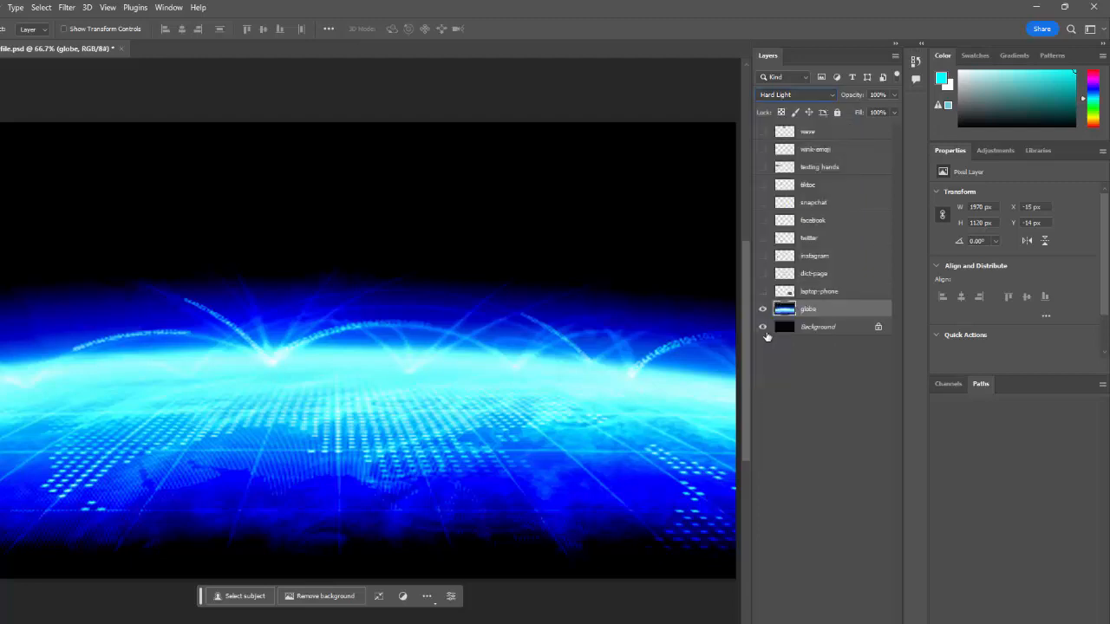
Show the laptop-phone layer, scale it to about 157%, rotate it about -27.55° and place it in the canvas's lower-right corner
{"action": "left_click", "coordinate": [810, 295]}
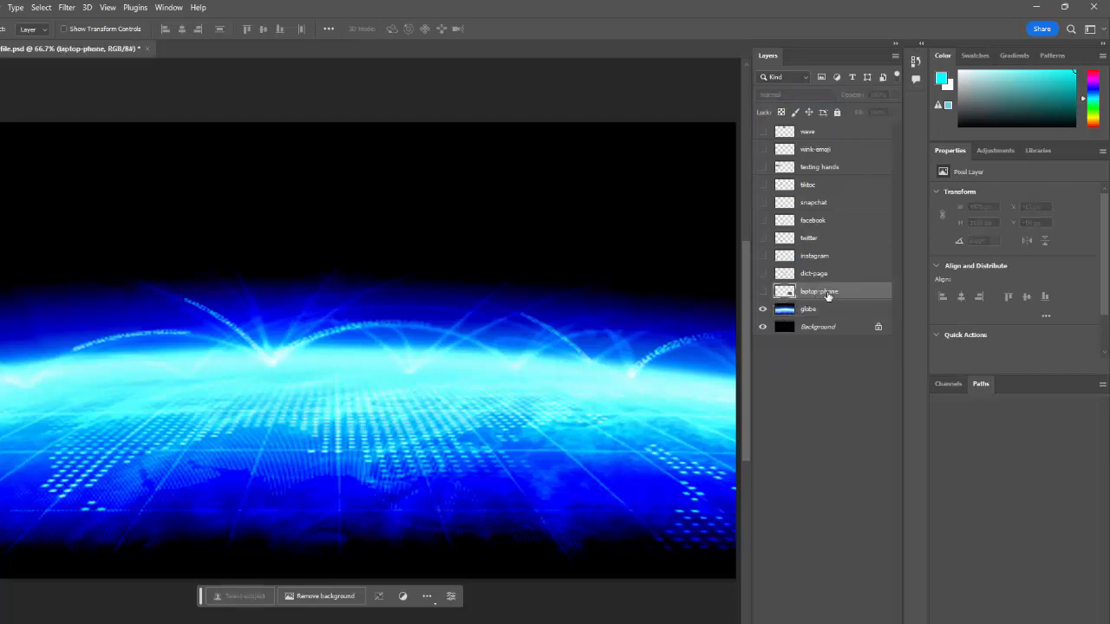
{"action": "left_click", "coordinate": [762, 291]}
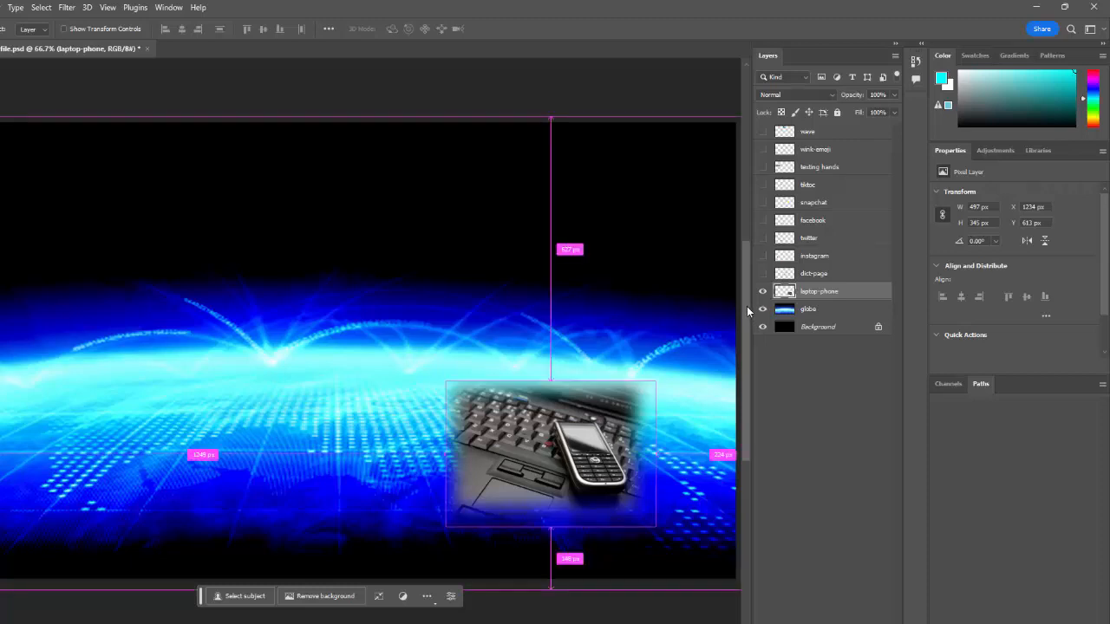
{"action": "key", "text": "ctrl+t"}
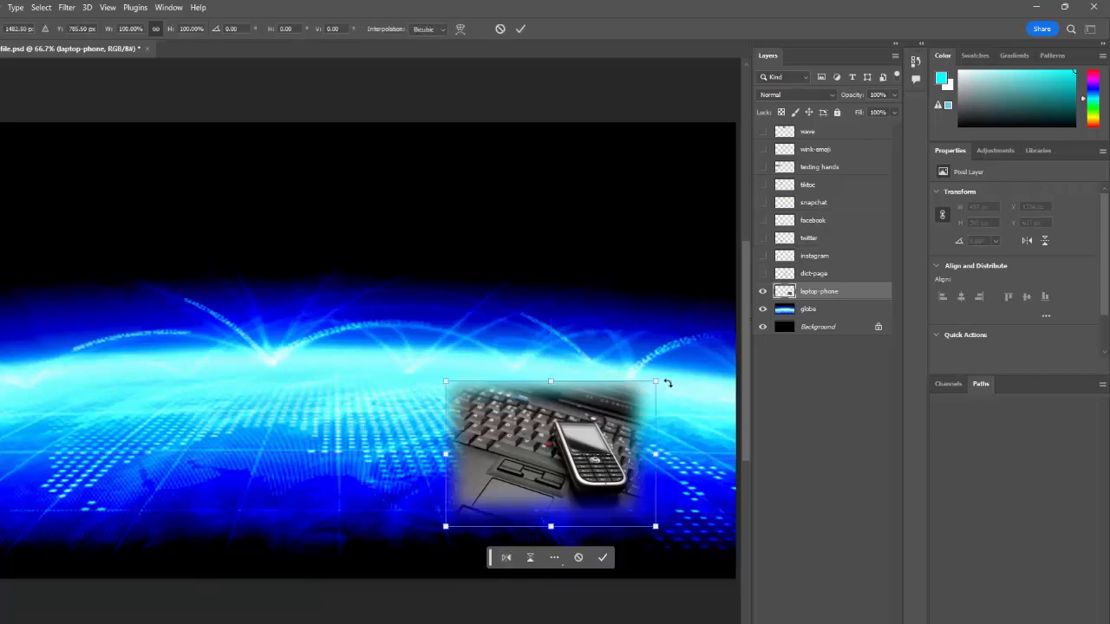
{"action": "left_click_drag", "start_coordinate": [659, 375], "coordinate": [708, 345]}
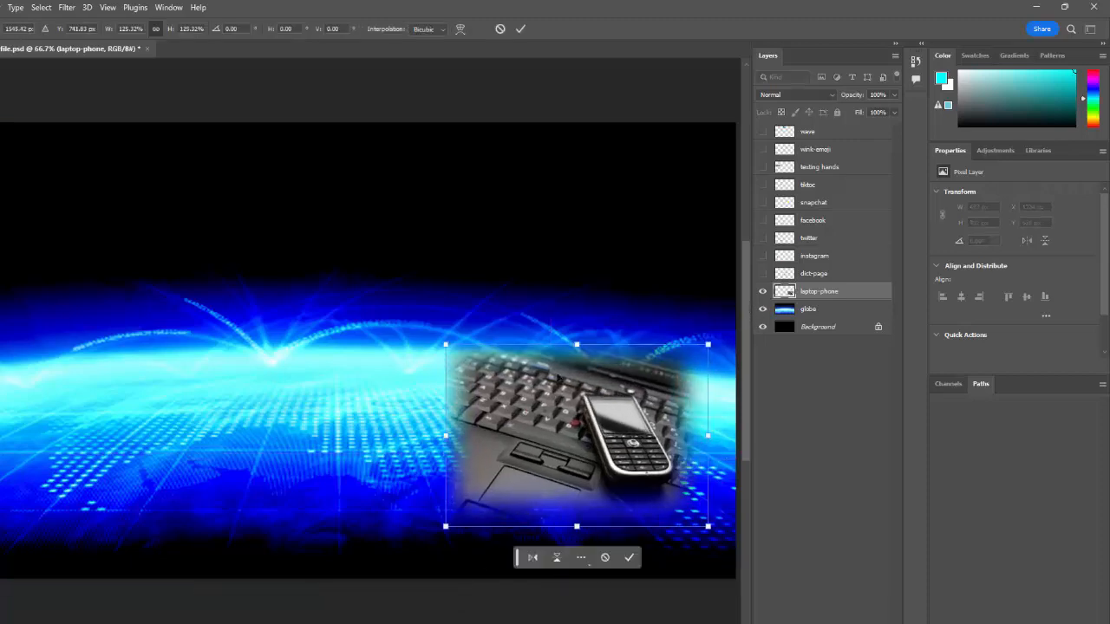
{"action": "left_click_drag", "start_coordinate": [443, 343], "coordinate": [379, 299]}
{"action": "left_click_drag", "start_coordinate": [330, 392], "coordinate": [339, 499]}
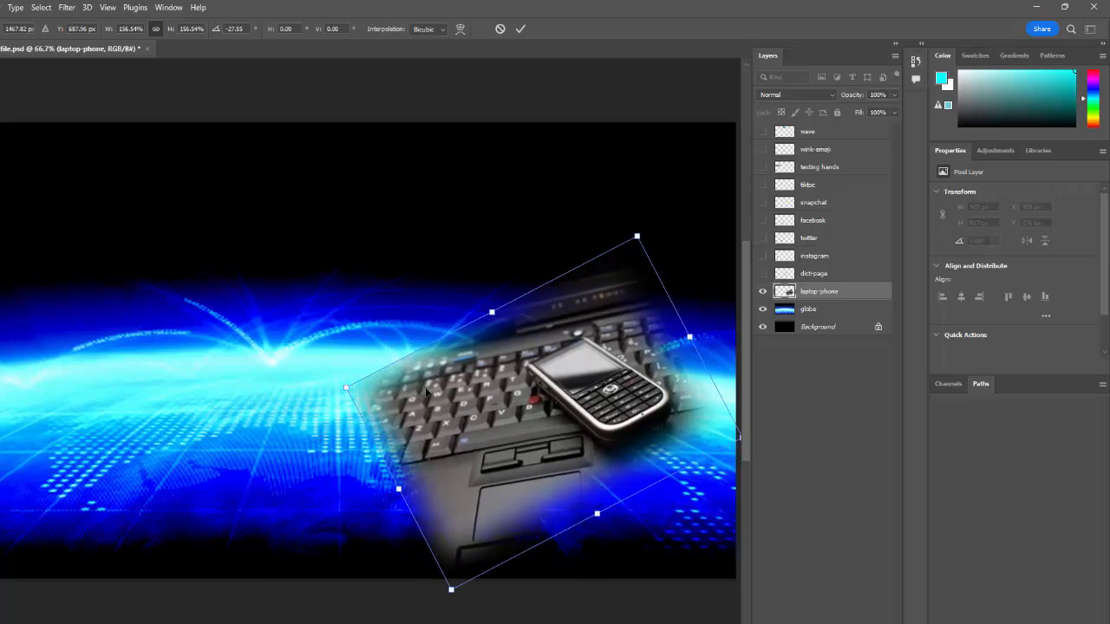
{"action": "left_click_drag", "start_coordinate": [428, 393], "coordinate": [513, 499]}
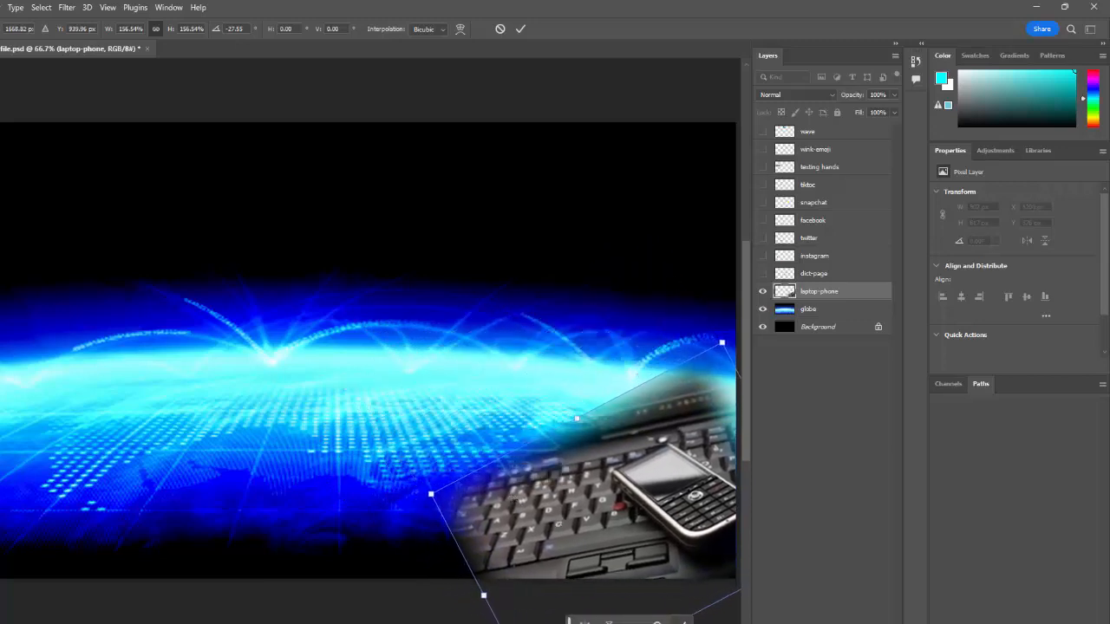
{"action": "key", "text": "Return"}
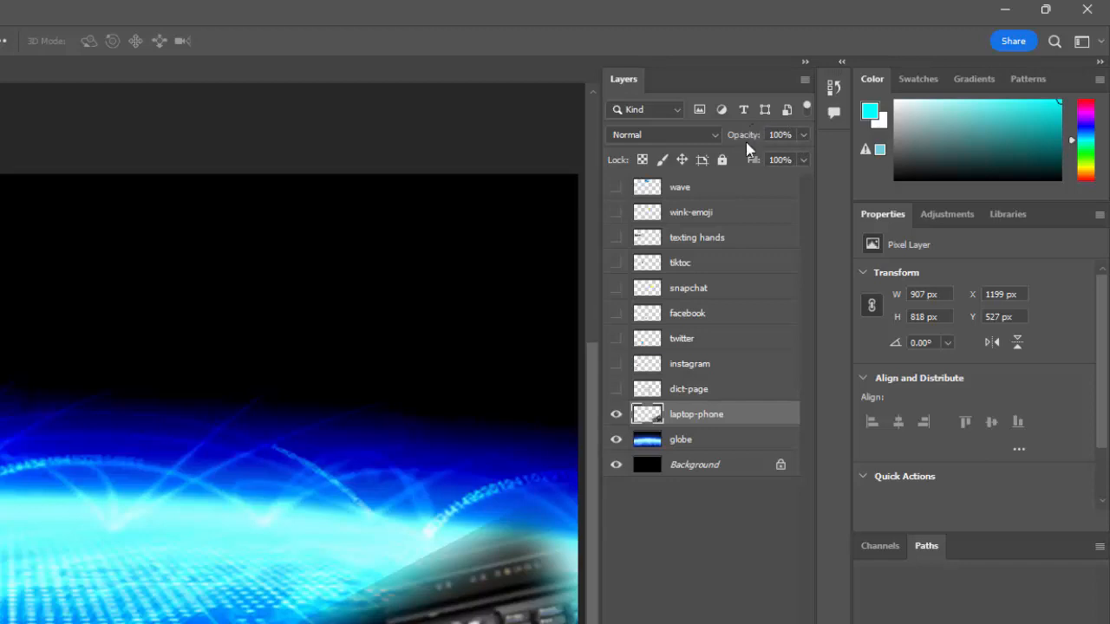
Lower the laptop-phone layer's opacity to 47%
{"action": "left_click", "coordinate": [802, 137]}
{"action": "left_click_drag", "start_coordinate": [804, 157], "coordinate": [757, 160]}
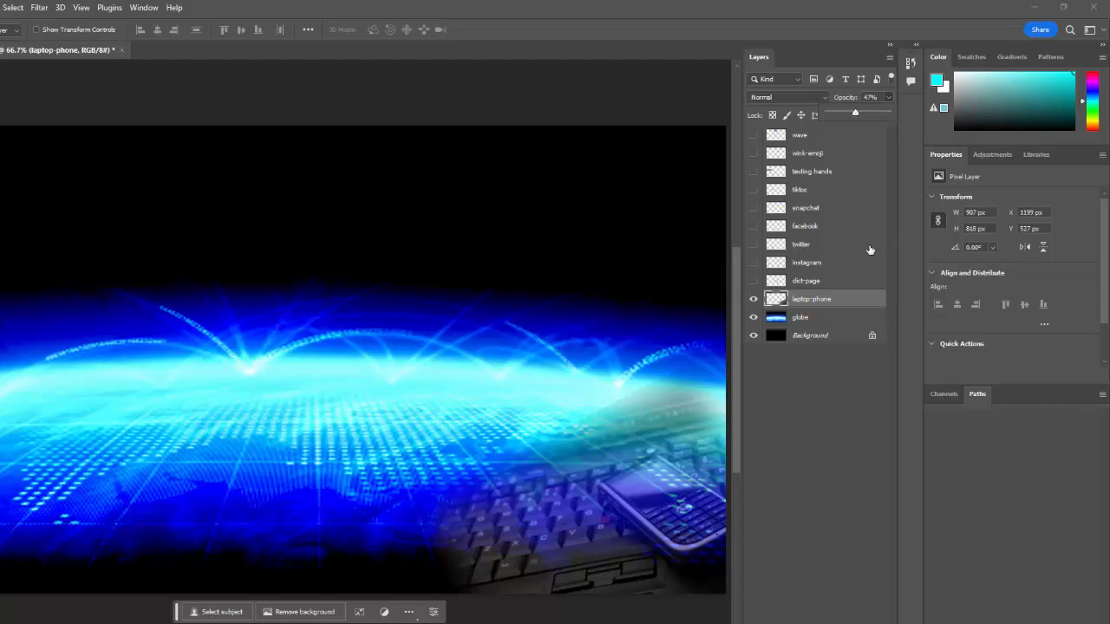
{"action": "left_click", "coordinate": [842, 291]}
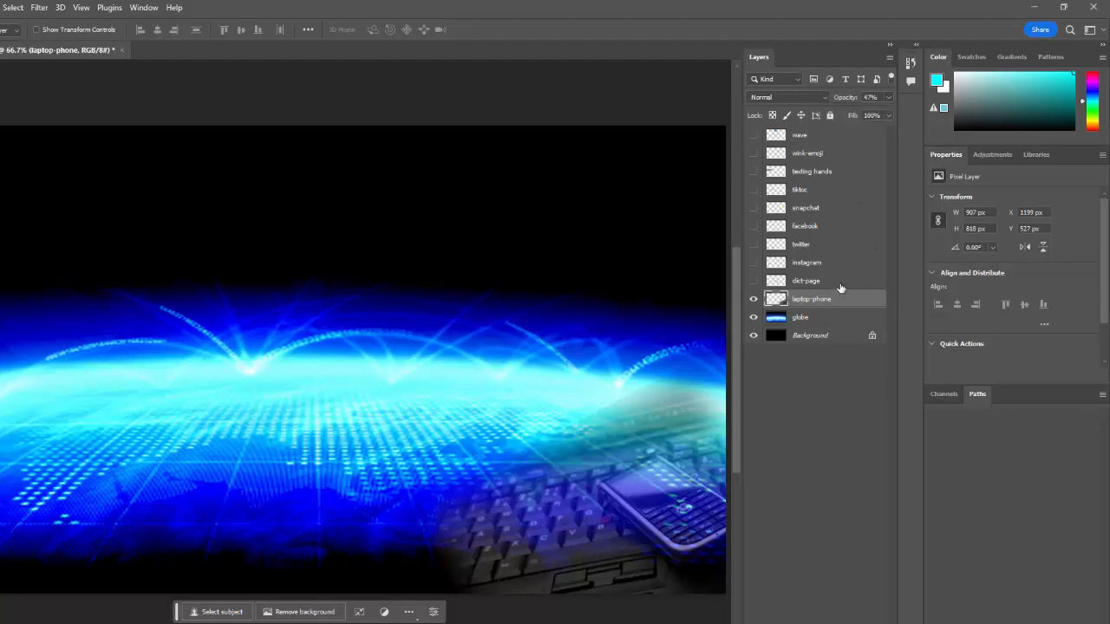
Show the dict-page layer and stretch it with Free Transform into a band about 250% wide and 43.5% high
{"action": "left_click", "coordinate": [841, 289]}
{"action": "left_click", "coordinate": [755, 282]}
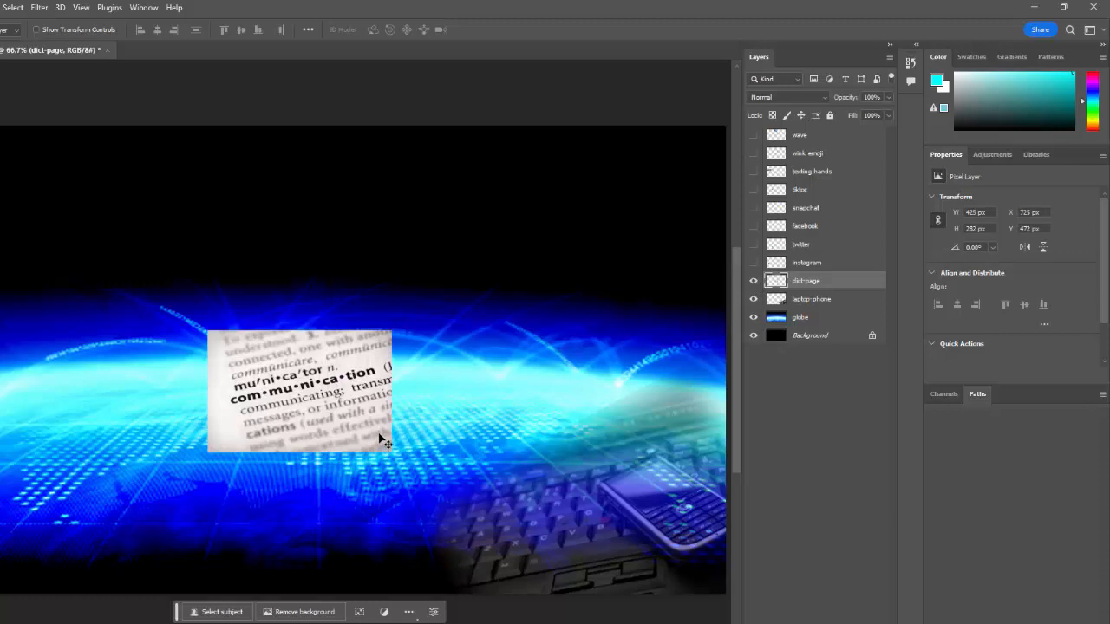
{"action": "key", "text": "ctrl+t"}
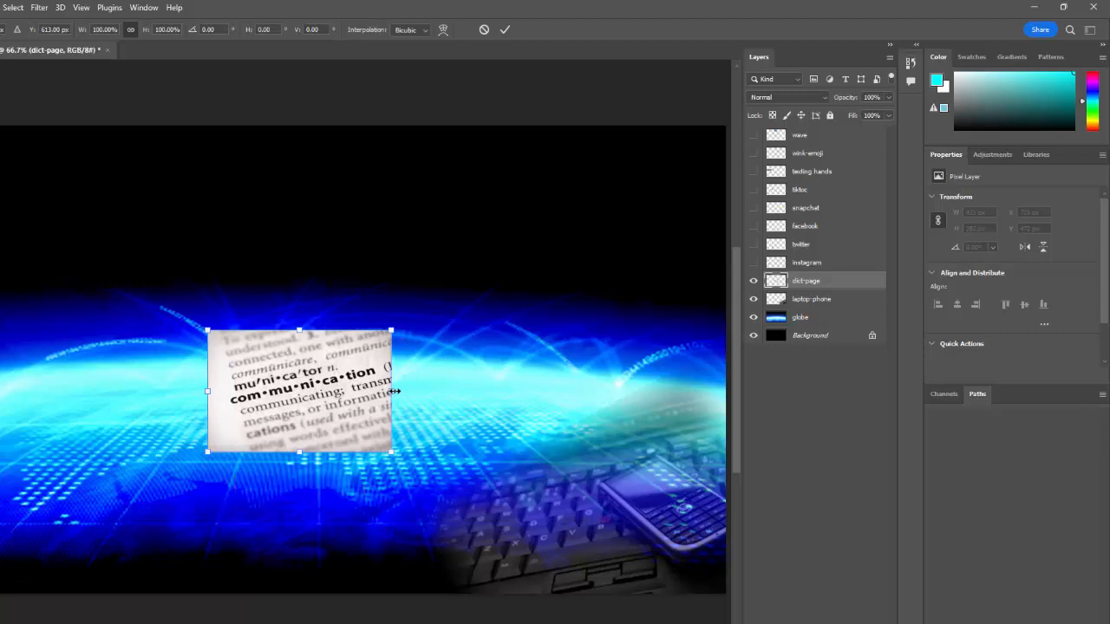
{"action": "left_click_drag", "start_coordinate": [392, 392], "coordinate": [461, 385]}
{"action": "mouse_move", "coordinate": [460, 331]}
{"action": "left_mouse_down"}
{"action": "mouse_move", "coordinate": [459, 314]}
{"action": "mouse_move", "coordinate": [581, 241]}
{"action": "mouse_move", "coordinate": [412, 343]}
{"action": "mouse_move", "coordinate": [515, 270]}
{"action": "mouse_move", "coordinate": [417, 353]}
{"action": "mouse_move", "coordinate": [559, 281]}
{"action": "mouse_move", "coordinate": [454, 333]}
{"action": "left_mouse_up"}
{"action": "left_click_drag", "start_coordinate": [464, 383], "coordinate": [138, 393]}
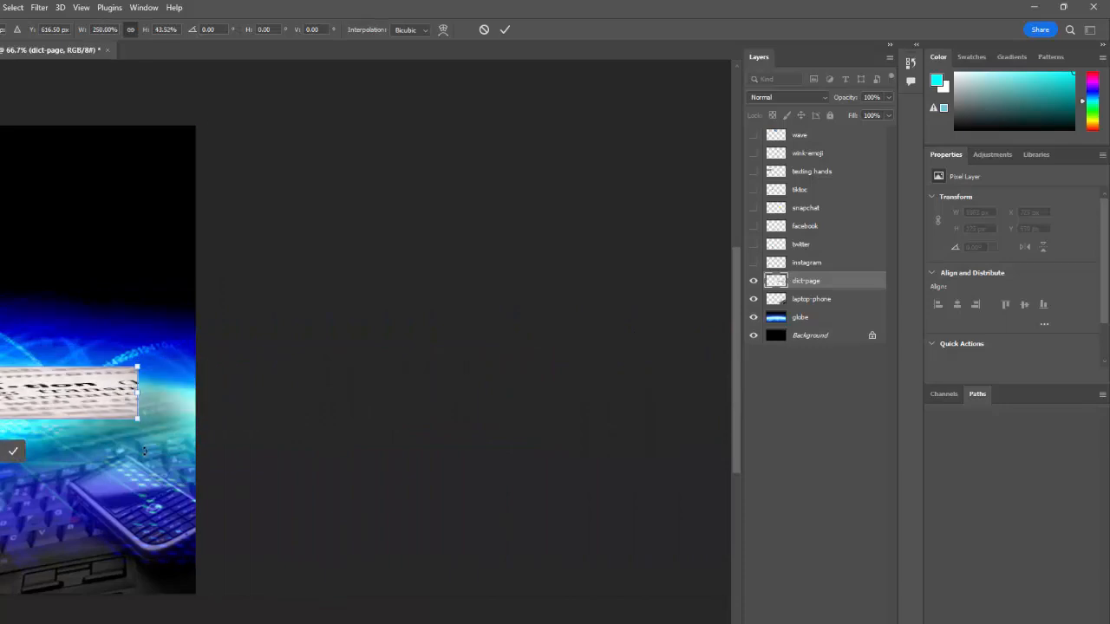
{"action": "left_click_drag", "start_coordinate": [147, 443], "coordinate": [535, 416]}
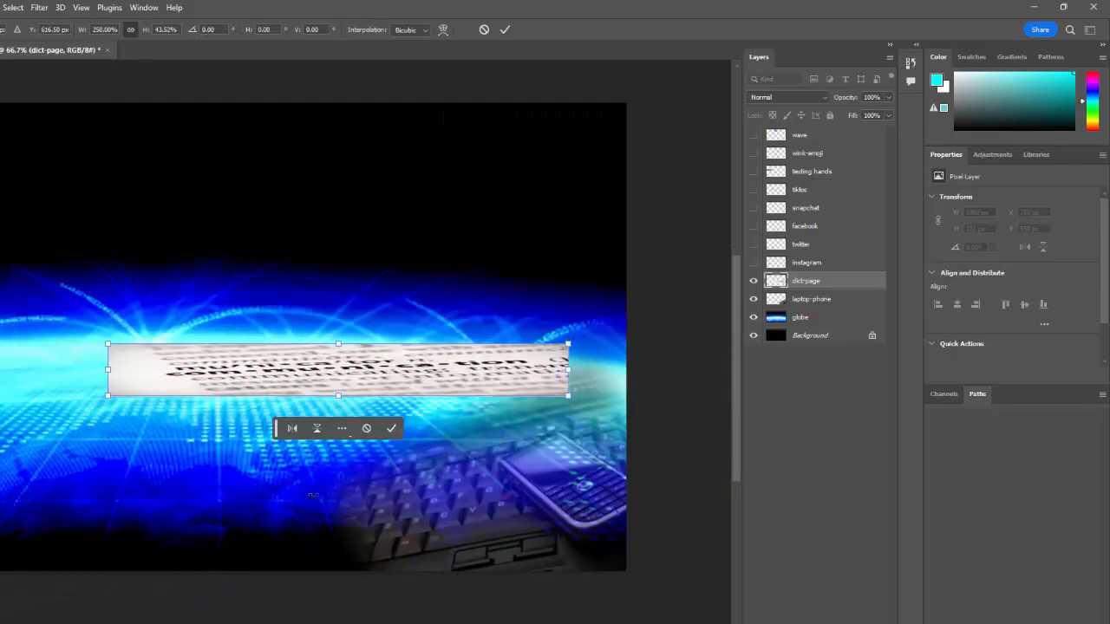
{"action": "left_click_drag", "start_coordinate": [336, 491], "coordinate": [437, 493]}
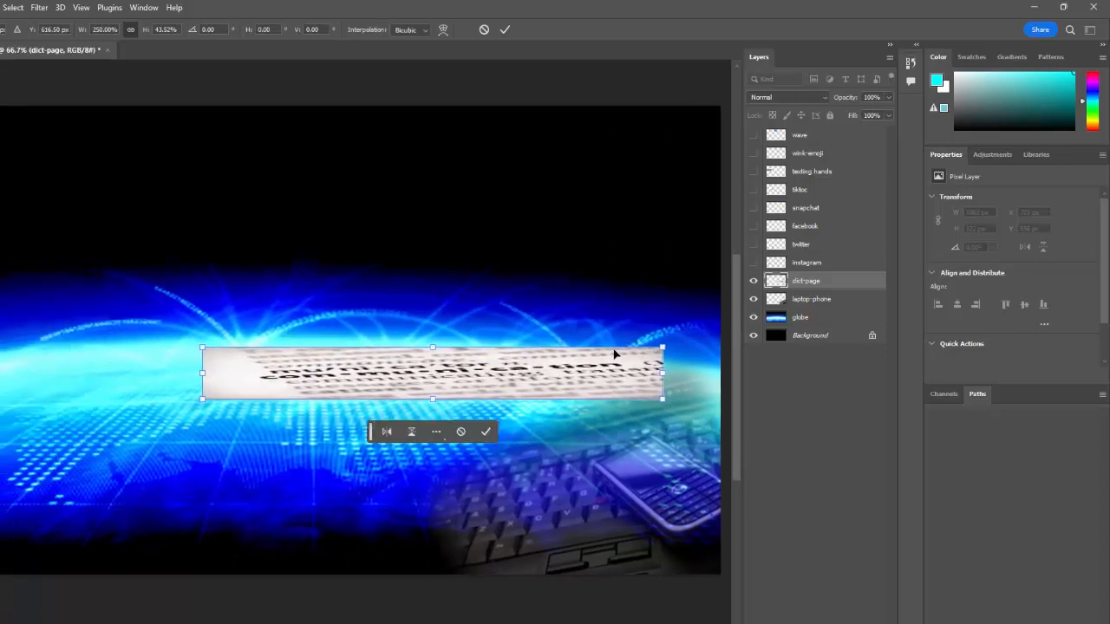
Enlarge dict-page to about 490% by 195% so it spans the canvas width, and set its blend mode to Darken
{"action": "key", "text": "ctrl+minus"}
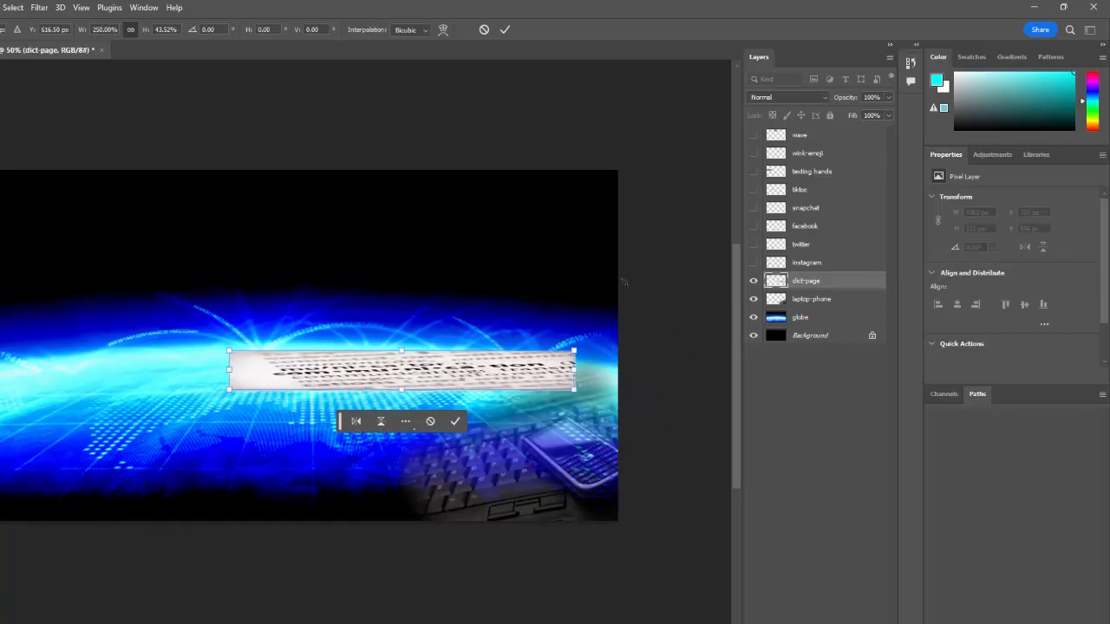
{"action": "left_click_drag", "start_coordinate": [574, 350], "coordinate": [633, 276]}
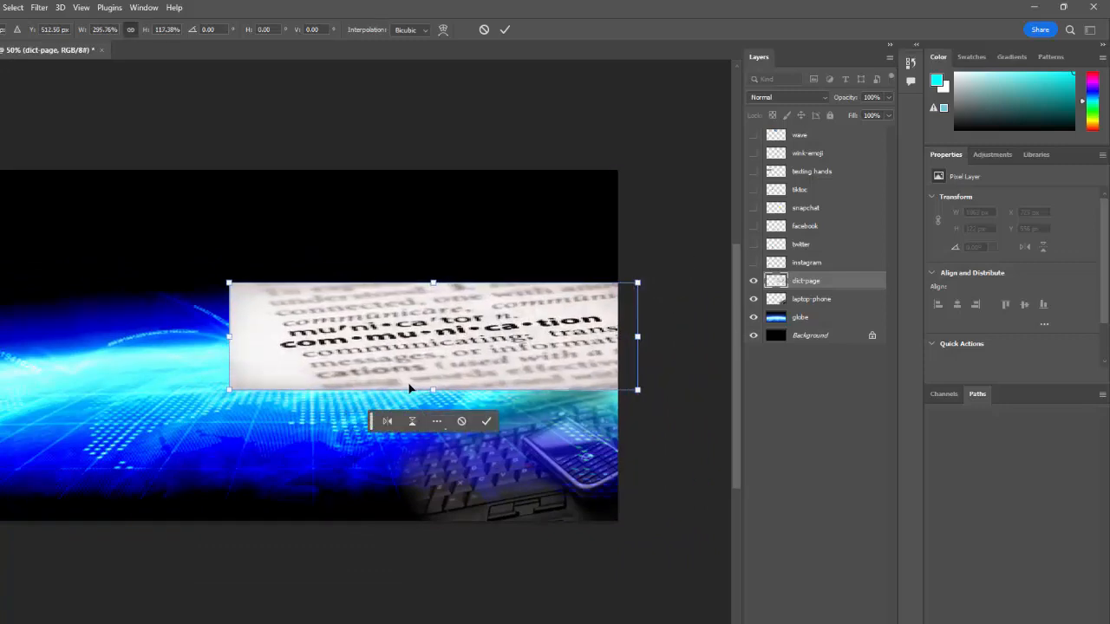
{"action": "left_click_drag", "start_coordinate": [231, 390], "coordinate": [3, 460]}
{"action": "left_click_drag", "start_coordinate": [310, 408], "coordinate": [308, 396]}
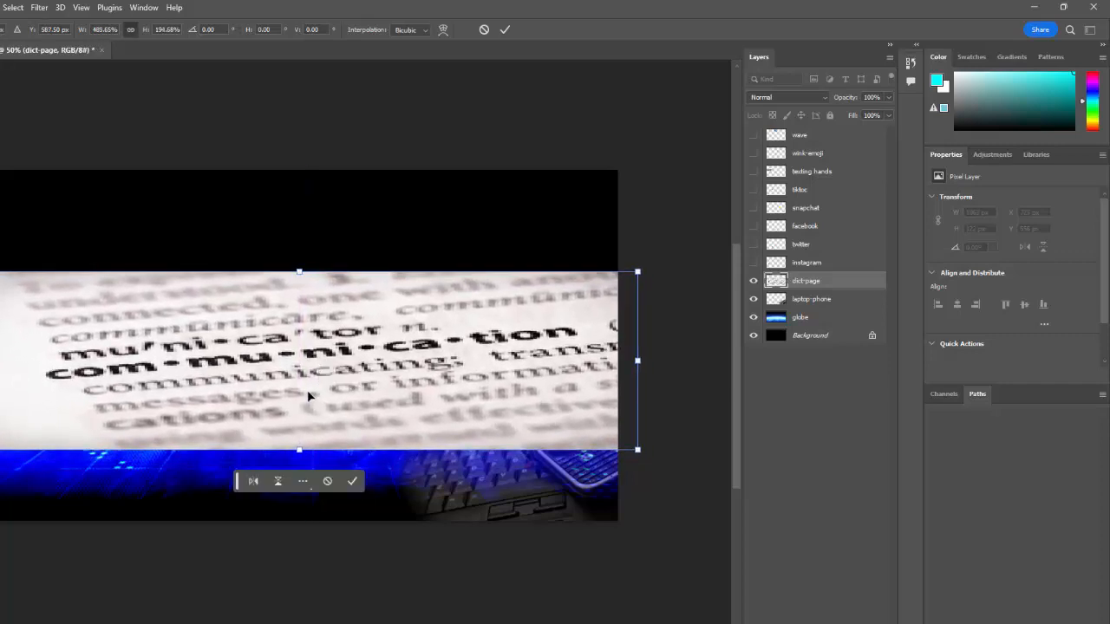
{"action": "left_click", "coordinate": [352, 483]}
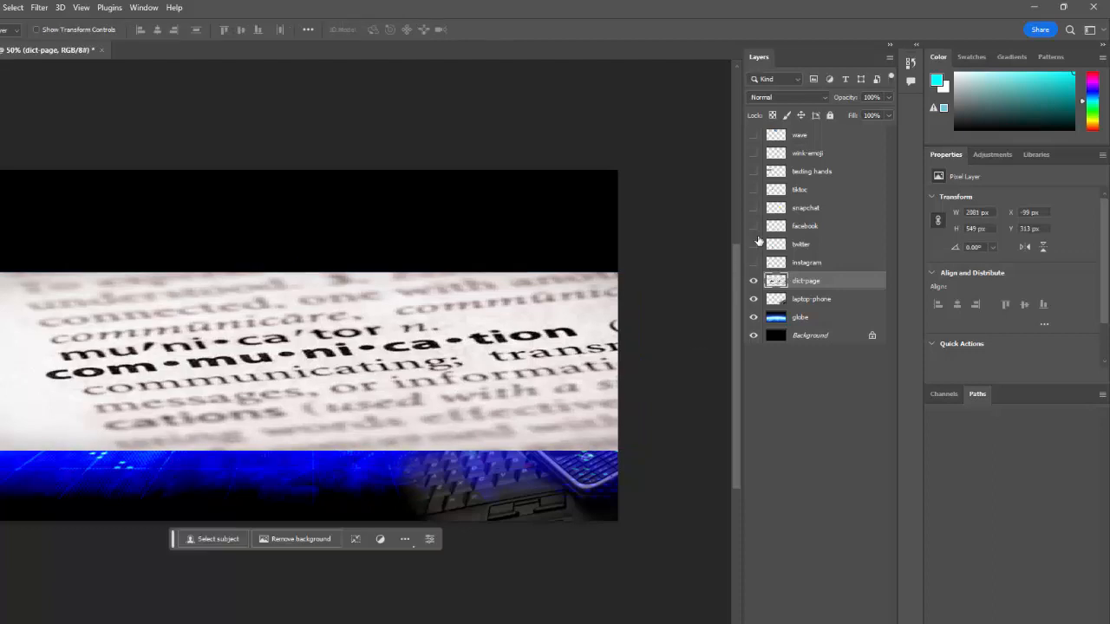
{"action": "left_click", "coordinate": [764, 101]}
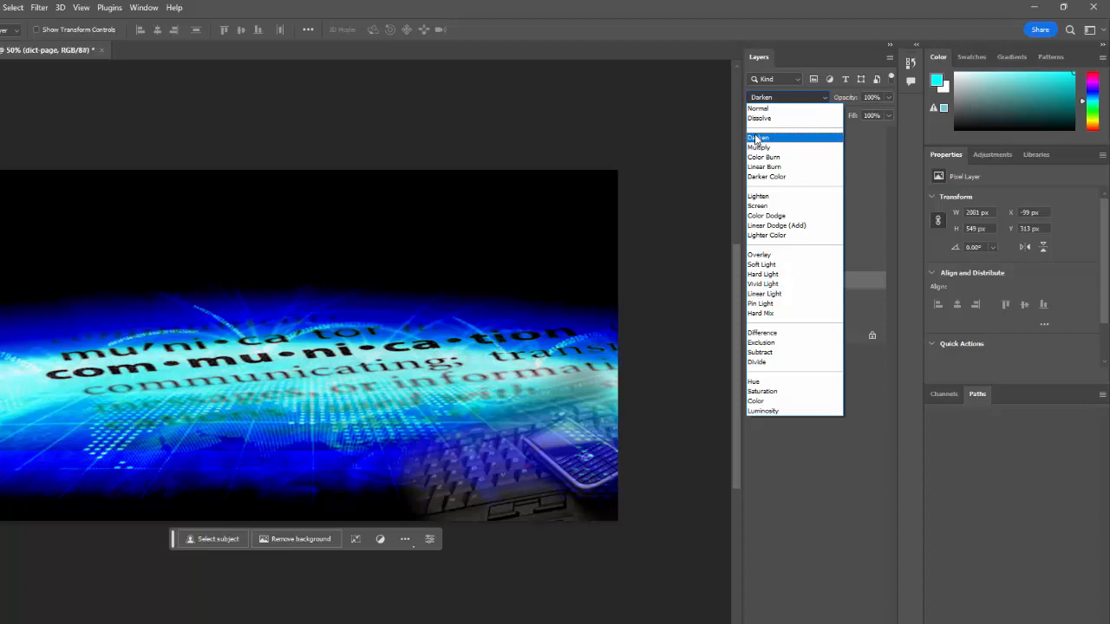
{"action": "left_click", "coordinate": [756, 138]}
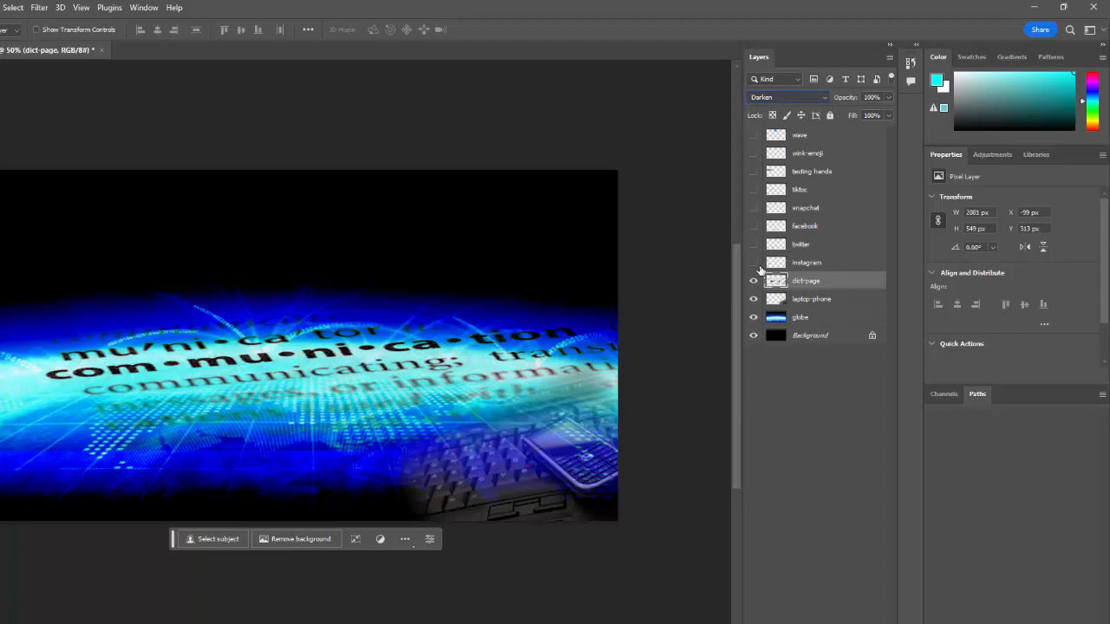
Show the instagram layer, enlarge its logo to about 203 px wide and move it to the canvas's upper-left corner
{"action": "left_click", "coordinate": [753, 265]}
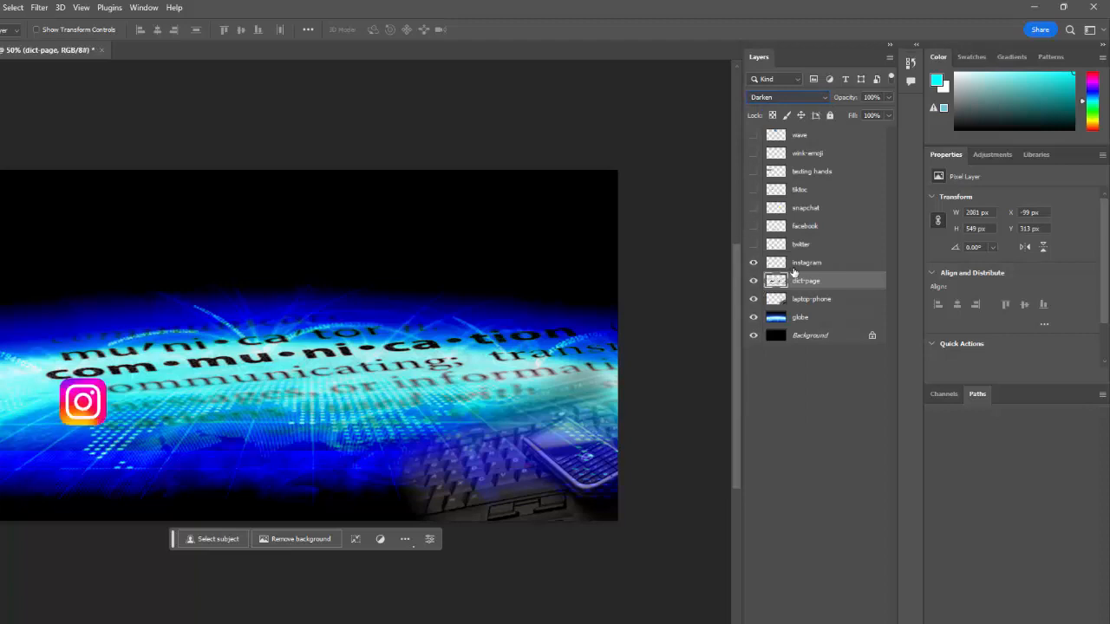
{"action": "left_click", "coordinate": [798, 268]}
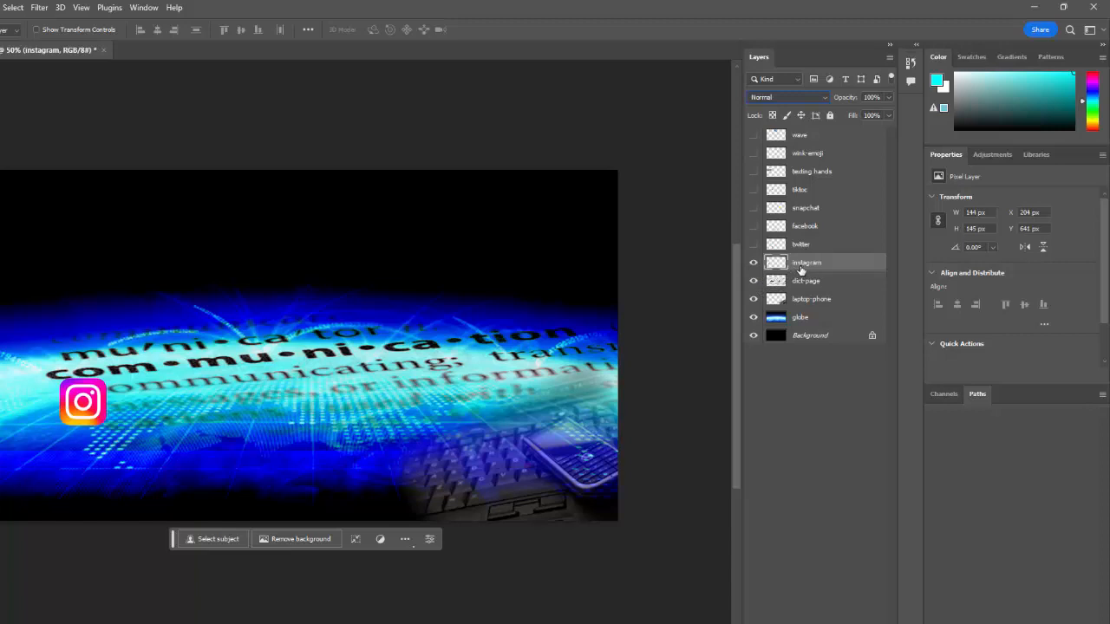
{"action": "key", "text": "ctrl+t"}
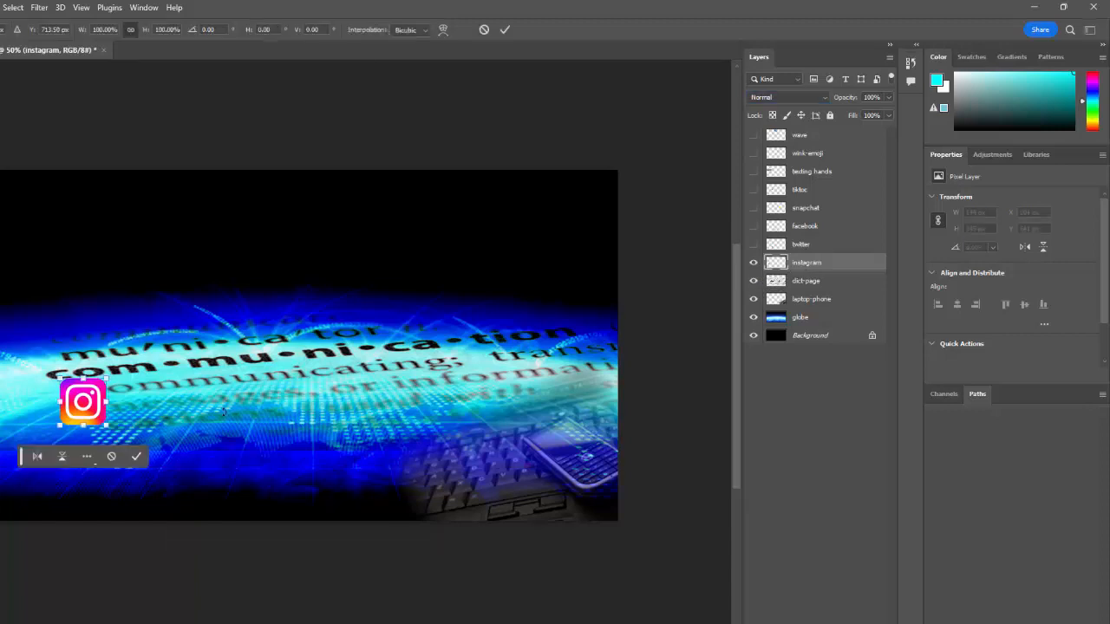
{"action": "left_click_drag", "start_coordinate": [91, 414], "coordinate": [54, 232]}
{"action": "left_click", "coordinate": [105, 293]}
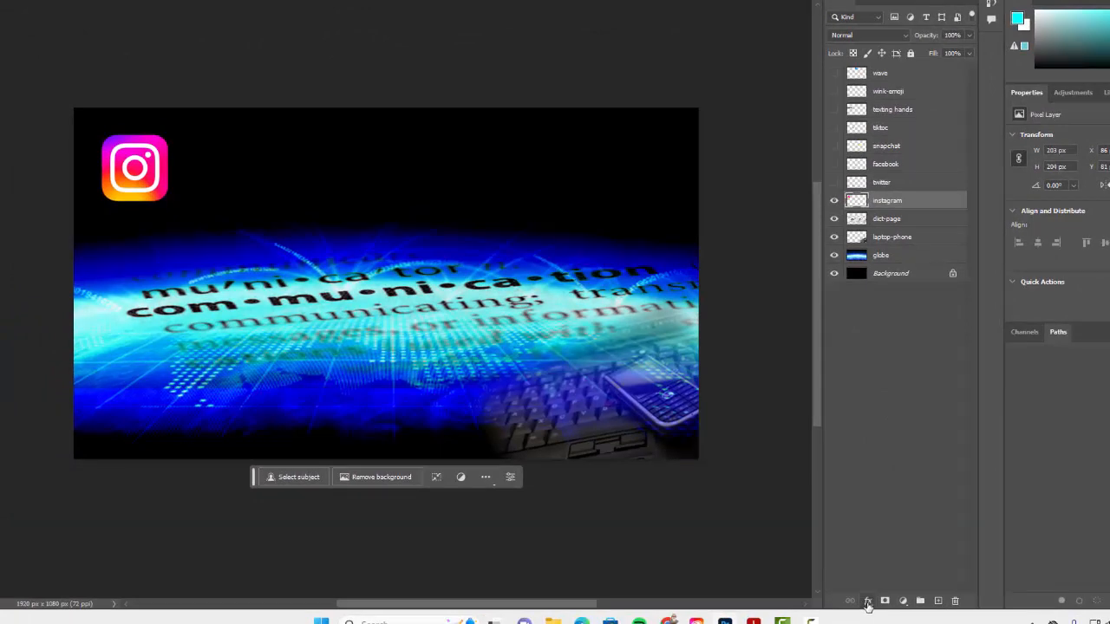
Add an Outer Glow effect to the instagram layer and set the glow colour to blue 0078fe
{"action": "left_click", "coordinate": [868, 600]}
{"action": "left_click", "coordinate": [891, 585]}
{"action": "left_click_drag", "start_coordinate": [464, 117], "coordinate": [532, 95]}
{"action": "left_click", "coordinate": [421, 196]}
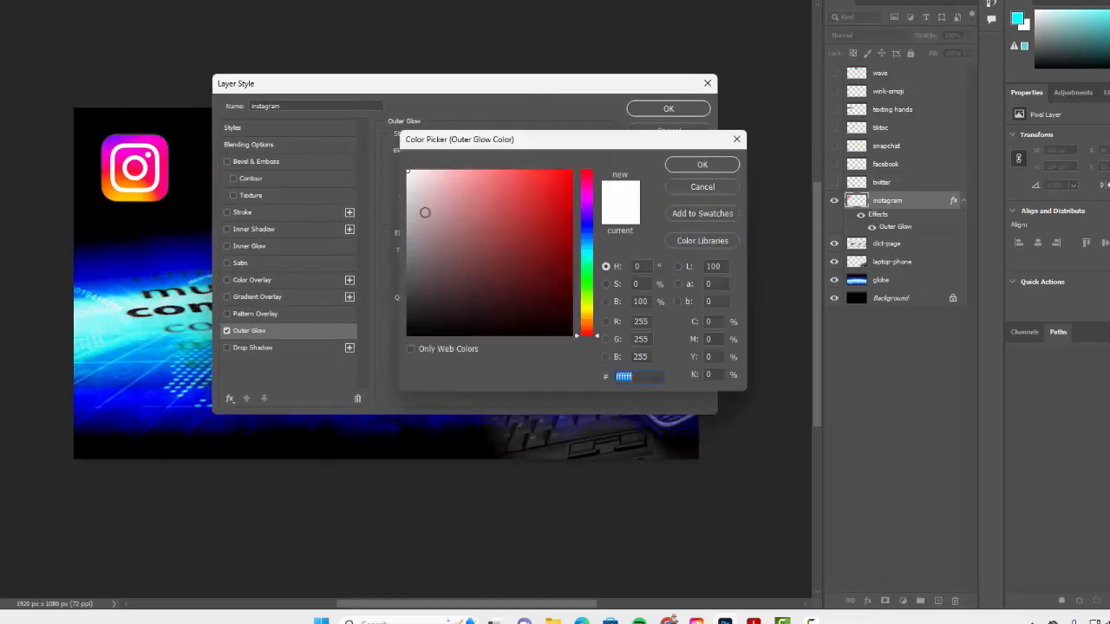
{"action": "left_click", "coordinate": [584, 242]}
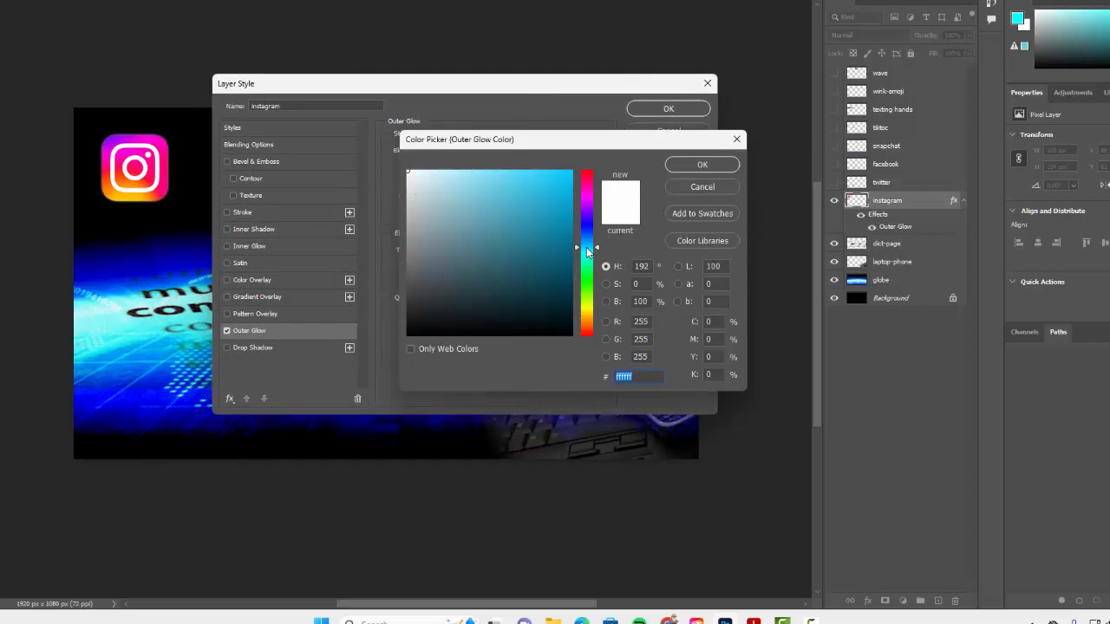
{"action": "left_click_drag", "start_coordinate": [587, 248], "coordinate": [587, 237]}
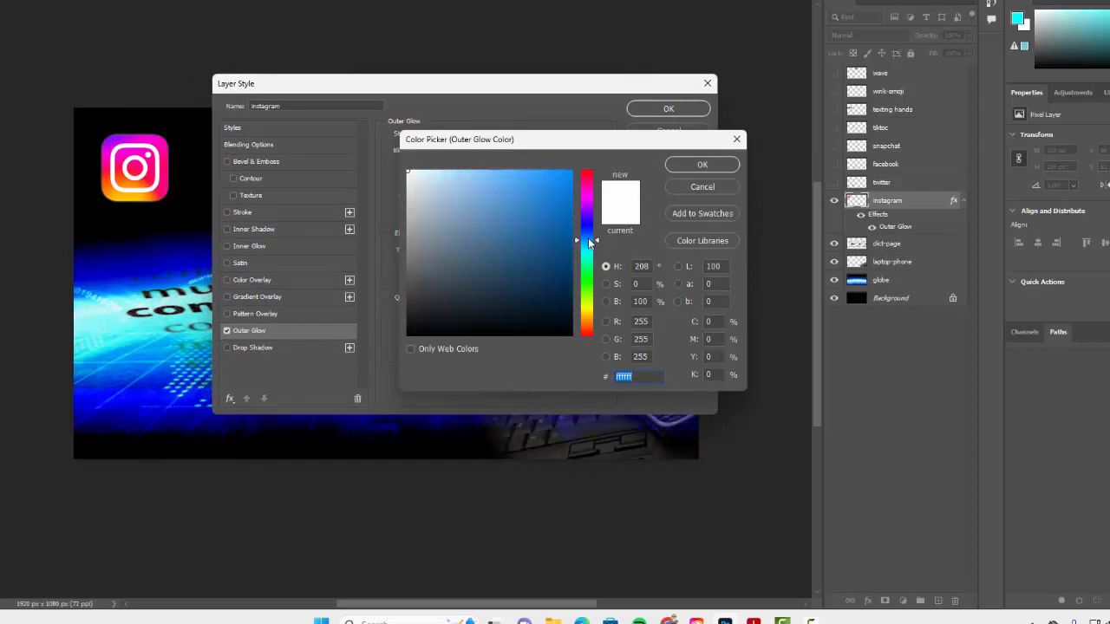
{"action": "left_click", "coordinate": [573, 171]}
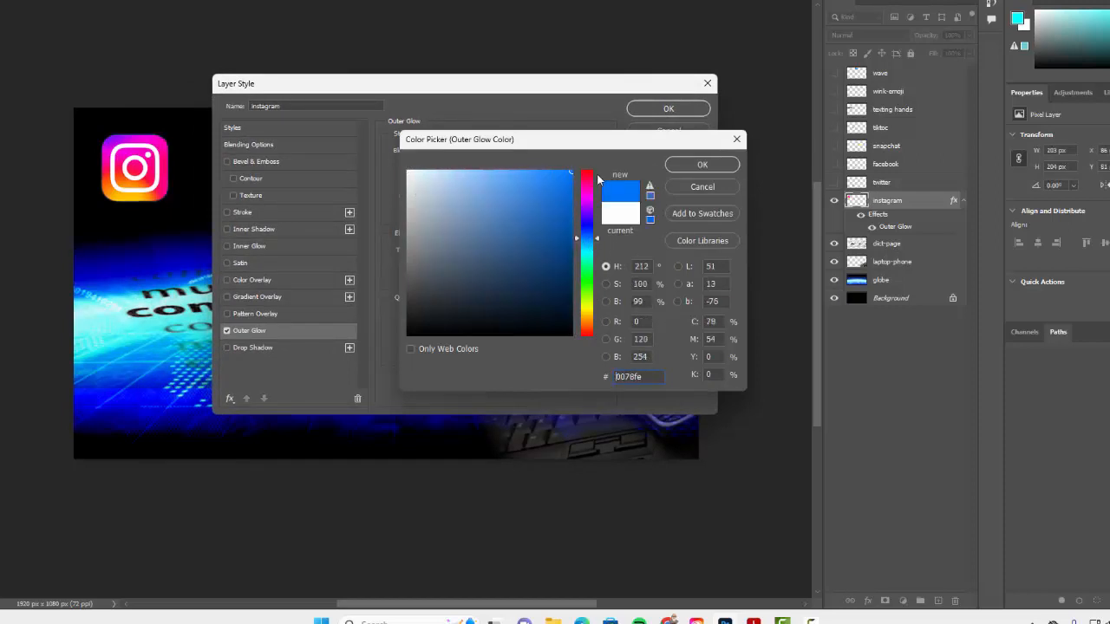
{"action": "left_click", "coordinate": [676, 166]}
Set the instagram Outer Glow to Normal blend mode with 73% opacity, 21% spread and about 70 px size, and apply it
{"action": "left_click", "coordinate": [482, 154]}
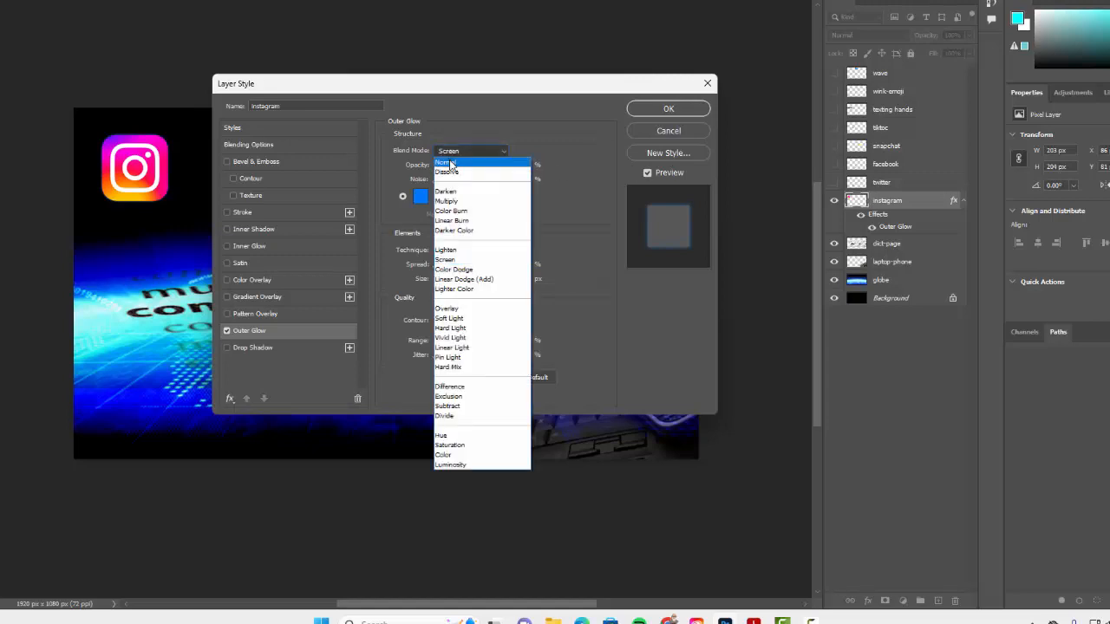
{"action": "left_click", "coordinate": [450, 163]}
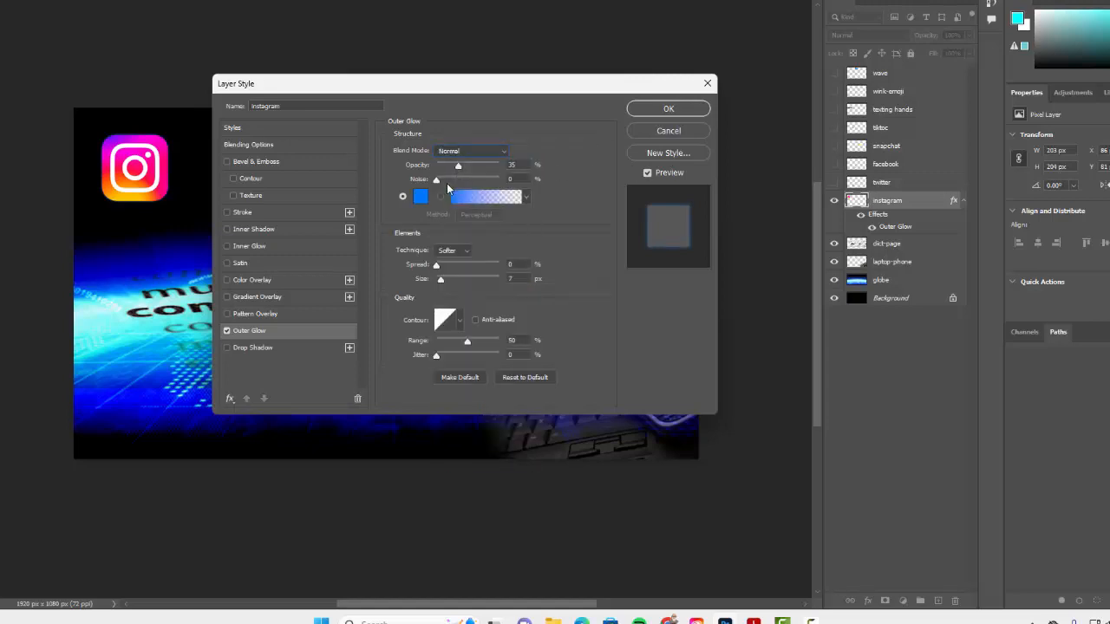
{"action": "left_click_drag", "start_coordinate": [441, 266], "coordinate": [449, 279]}
{"action": "left_click_drag", "start_coordinate": [458, 167], "coordinate": [482, 166]}
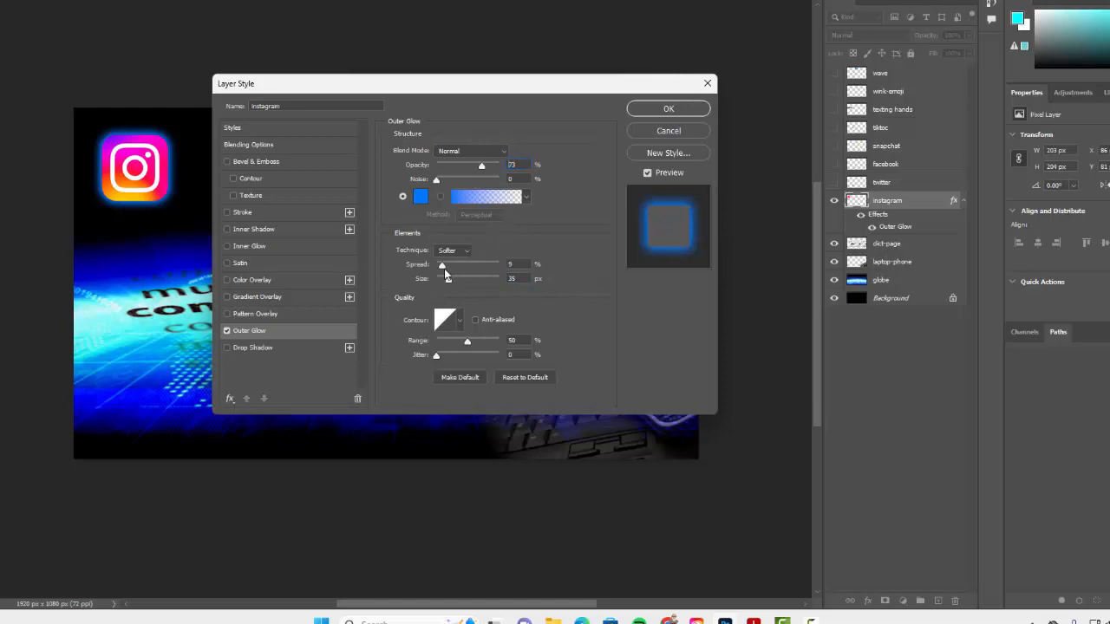
{"action": "left_click_drag", "start_coordinate": [443, 269], "coordinate": [457, 279]}
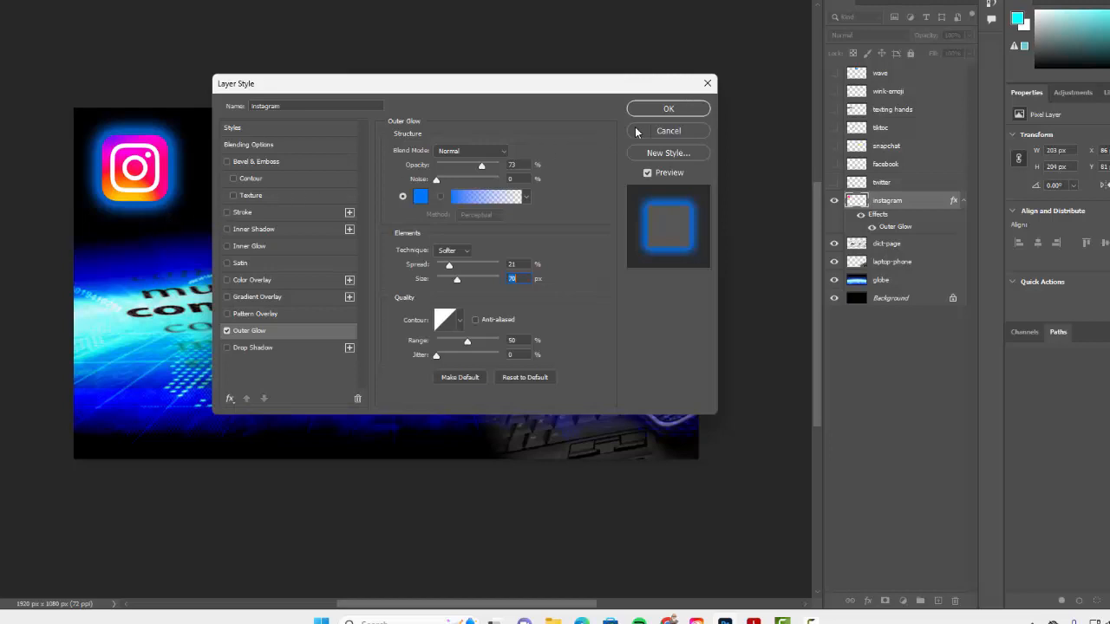
{"action": "left_click", "coordinate": [668, 109]}
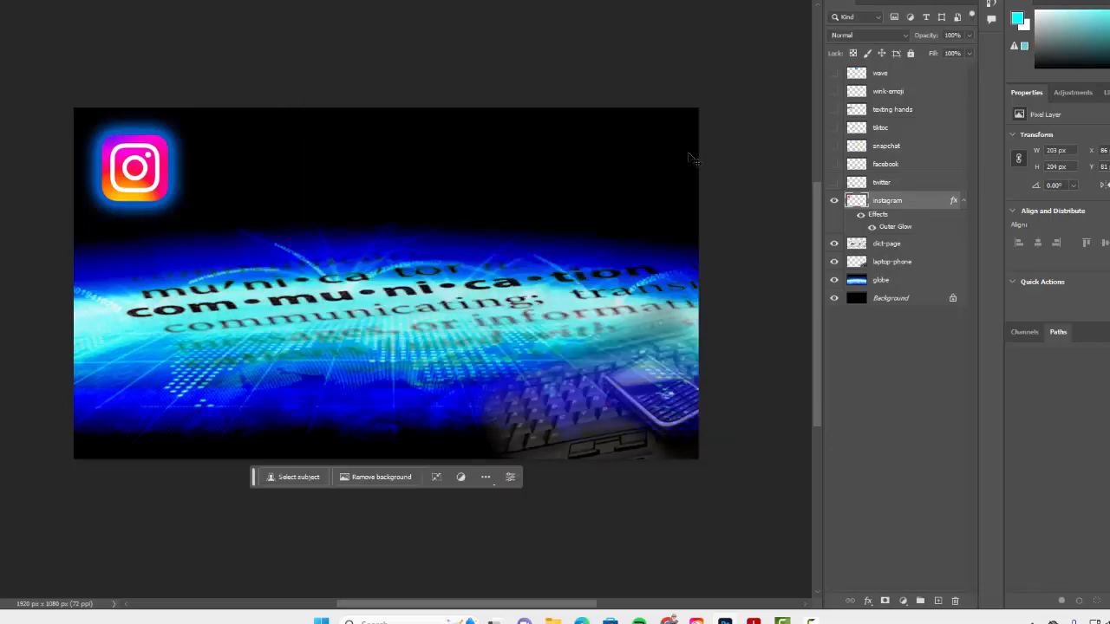
Show the twitter layer, enlarge its logo to about 214 px wide and place it just right of the instagram logo
{"action": "left_click", "coordinate": [888, 184]}
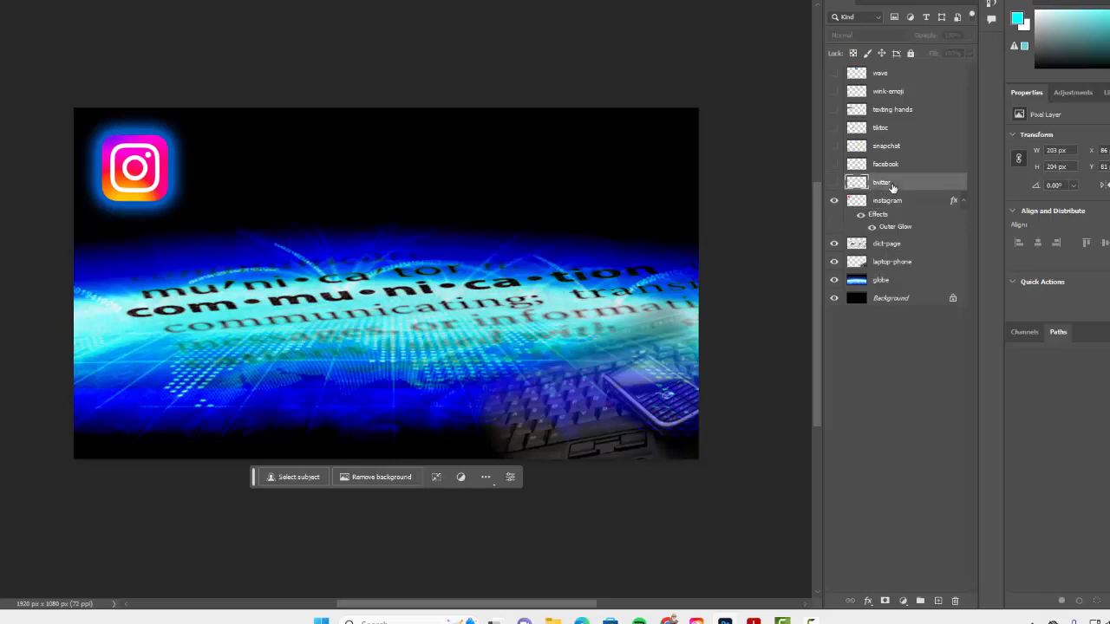
{"action": "left_click", "coordinate": [835, 183]}
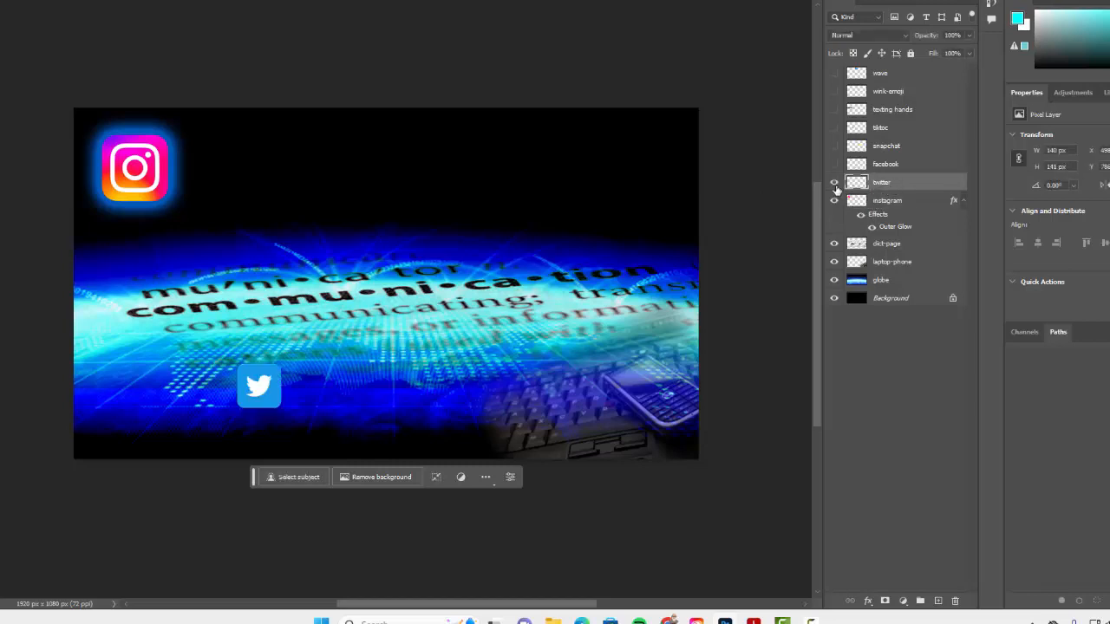
{"action": "key", "text": "ctrl+t"}
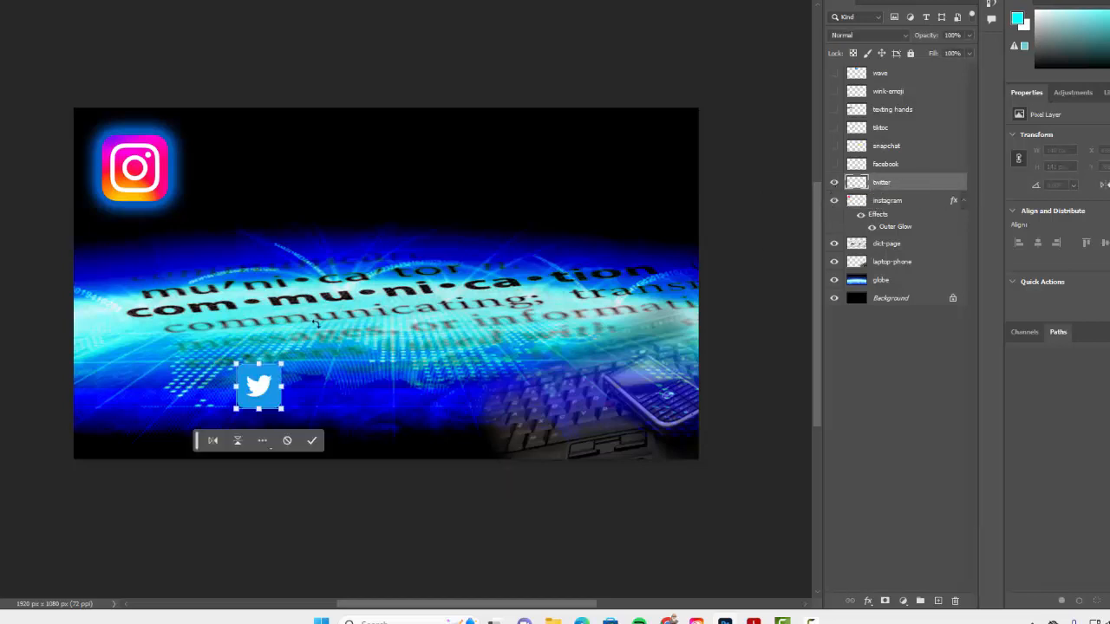
{"action": "left_click_drag", "start_coordinate": [247, 369], "coordinate": [274, 209]}
{"action": "key", "text": "Return"}
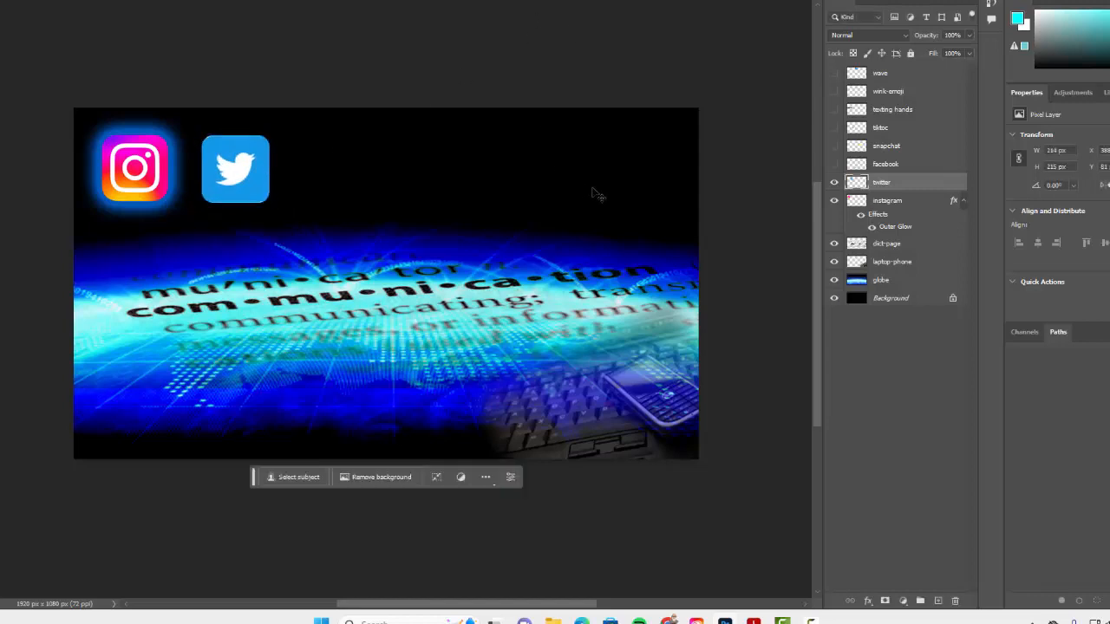
Add an Outer Glow to the twitter layer with the same blue, 73% opacity, 21% spread and 70 px size
{"action": "left_click", "coordinate": [868, 604]}
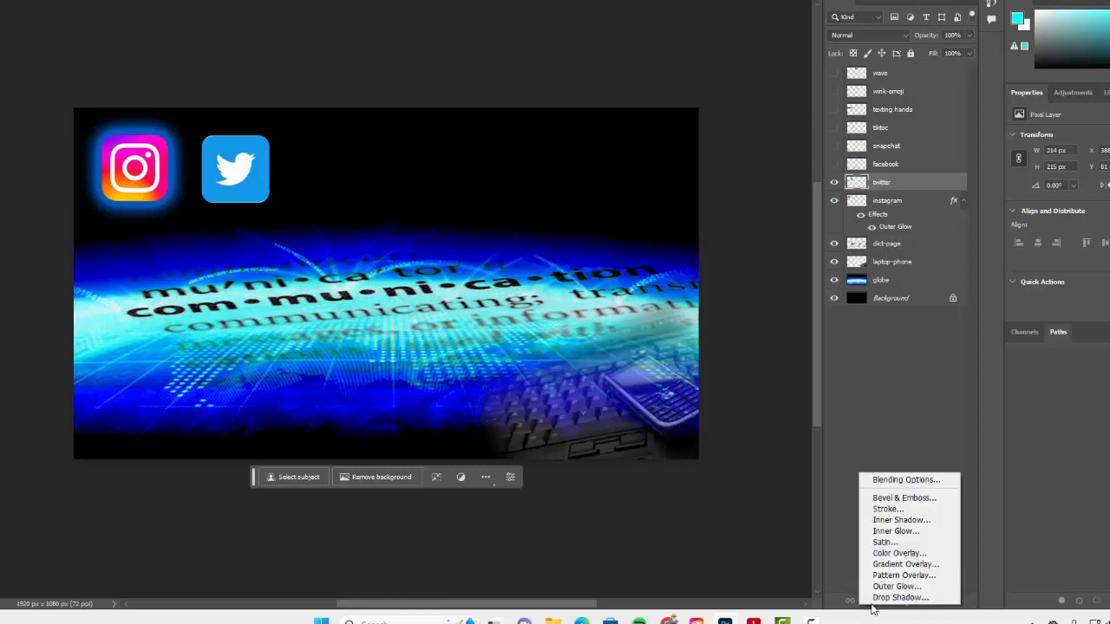
{"action": "left_click", "coordinate": [912, 590]}
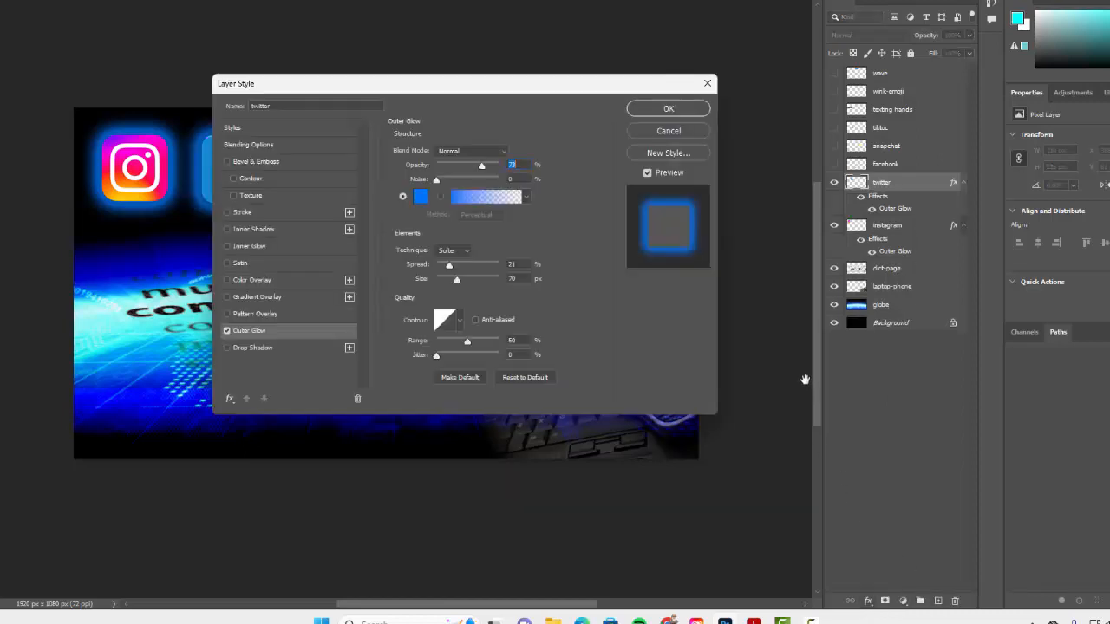
{"action": "left_click_drag", "start_coordinate": [544, 83], "coordinate": [647, 52]}
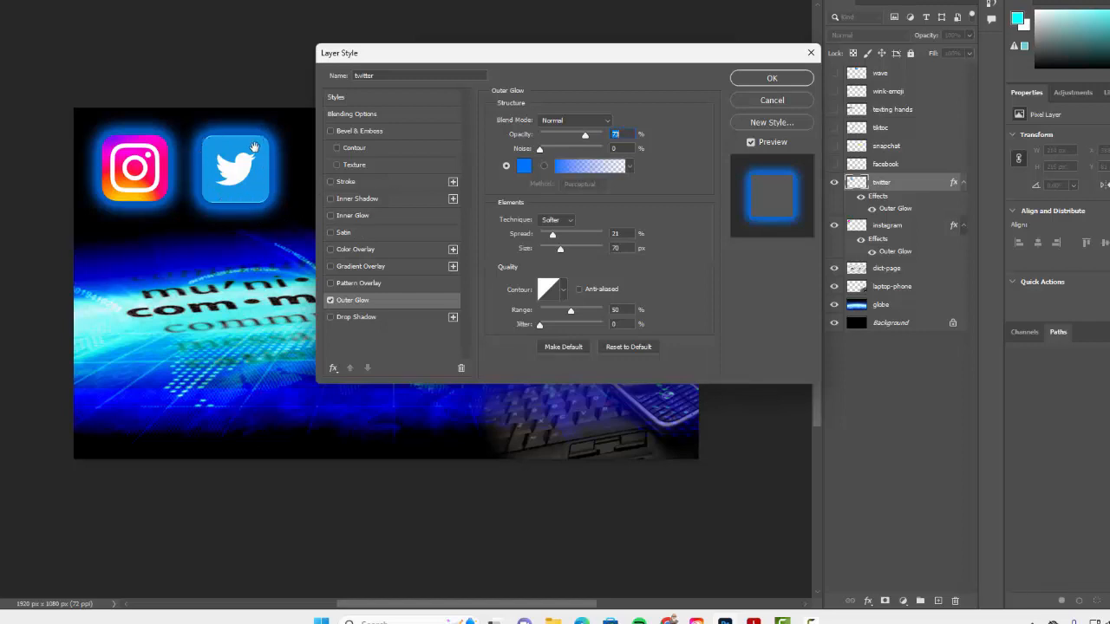
{"action": "left_click", "coordinate": [775, 79]}
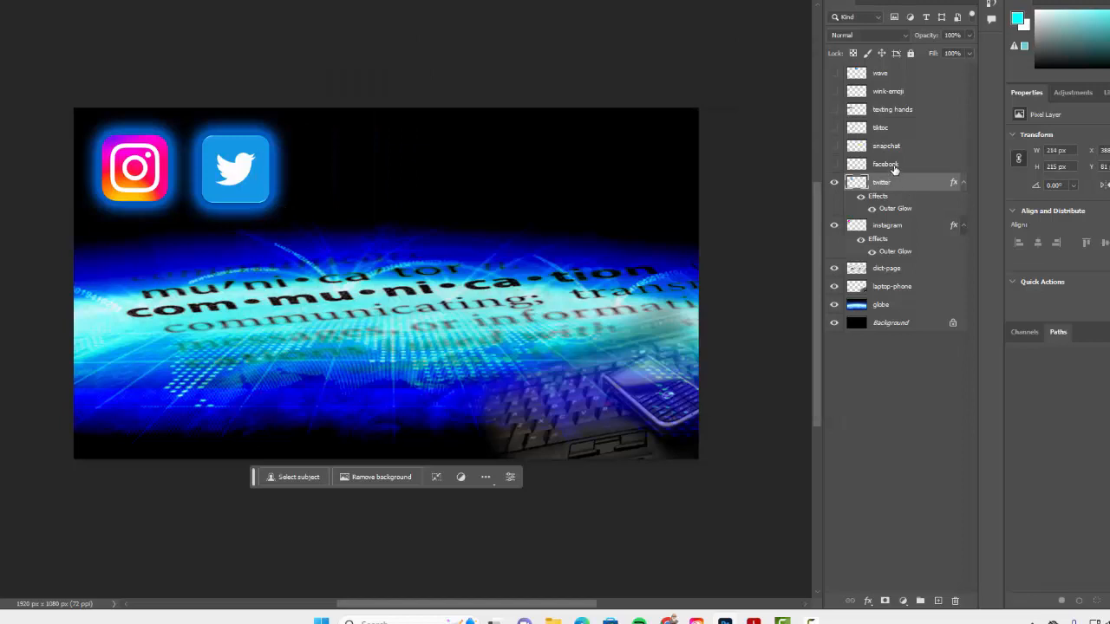
Show the facebook layer, enlarge its logo to about 224 px wide and place it right of the twitter logo
{"action": "left_click", "coordinate": [893, 167]}
{"action": "left_click", "coordinate": [834, 164]}
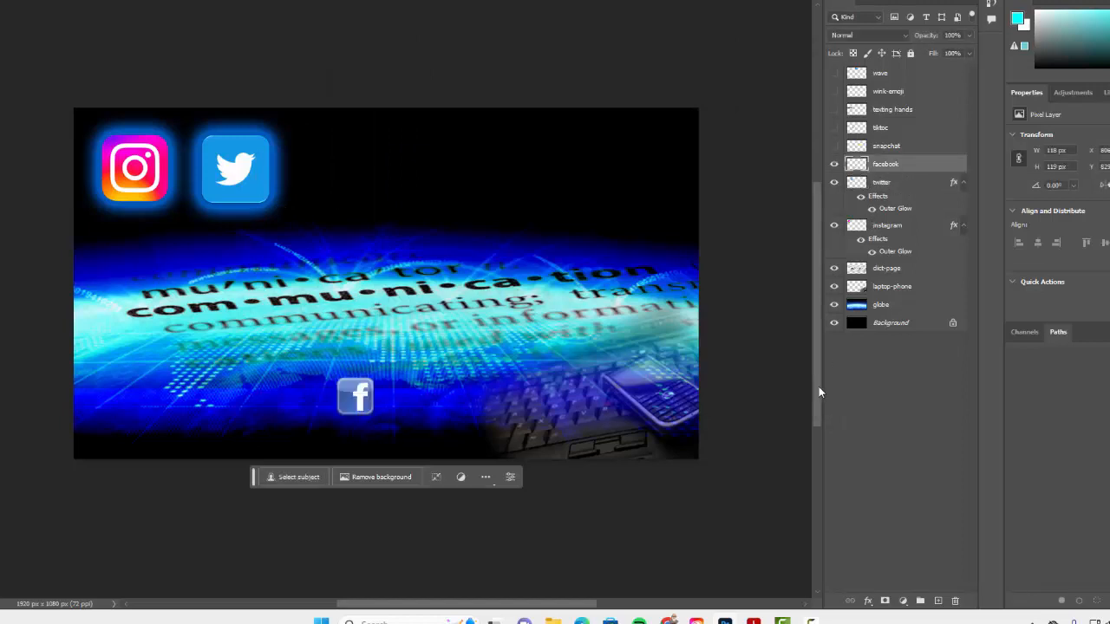
{"action": "key", "text": "ctrl+t"}
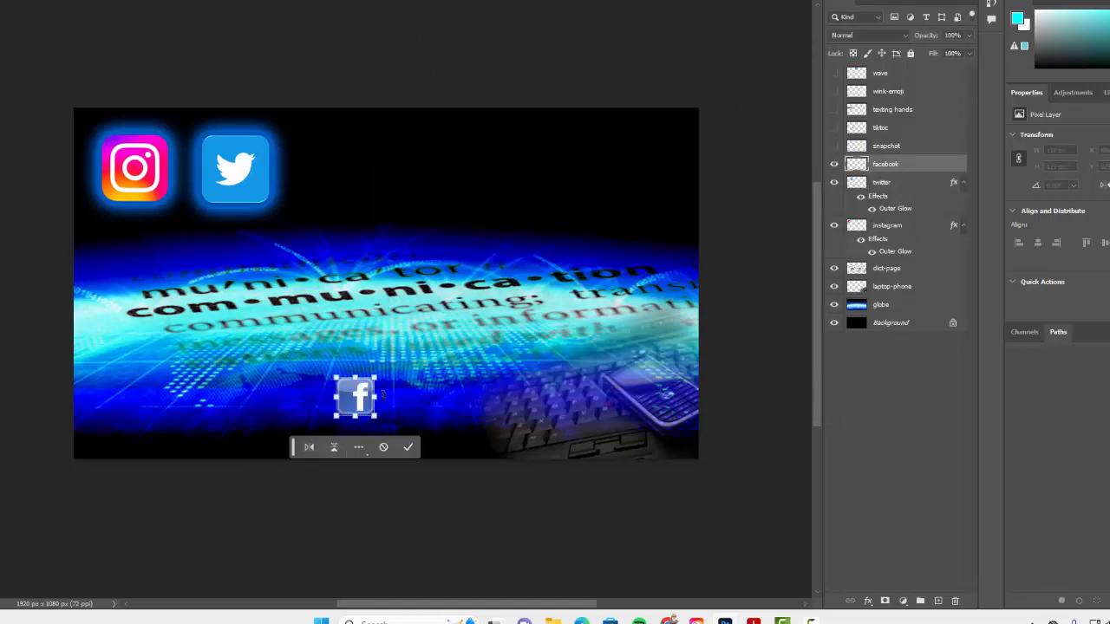
{"action": "left_click_drag", "start_coordinate": [360, 404], "coordinate": [374, 206]}
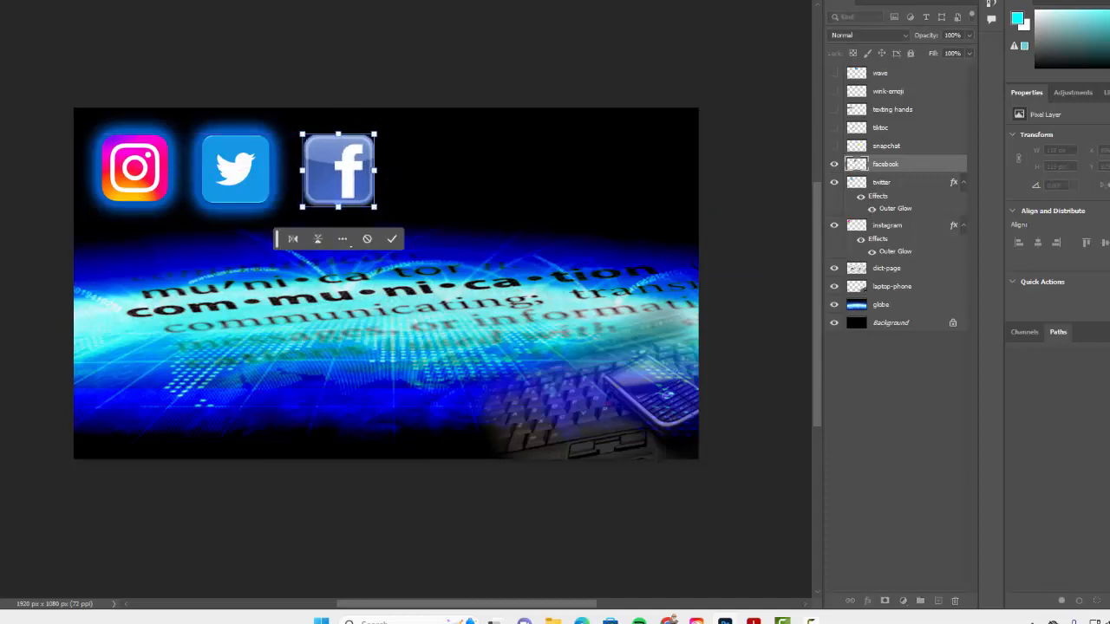
{"action": "left_click", "coordinate": [391, 241]}
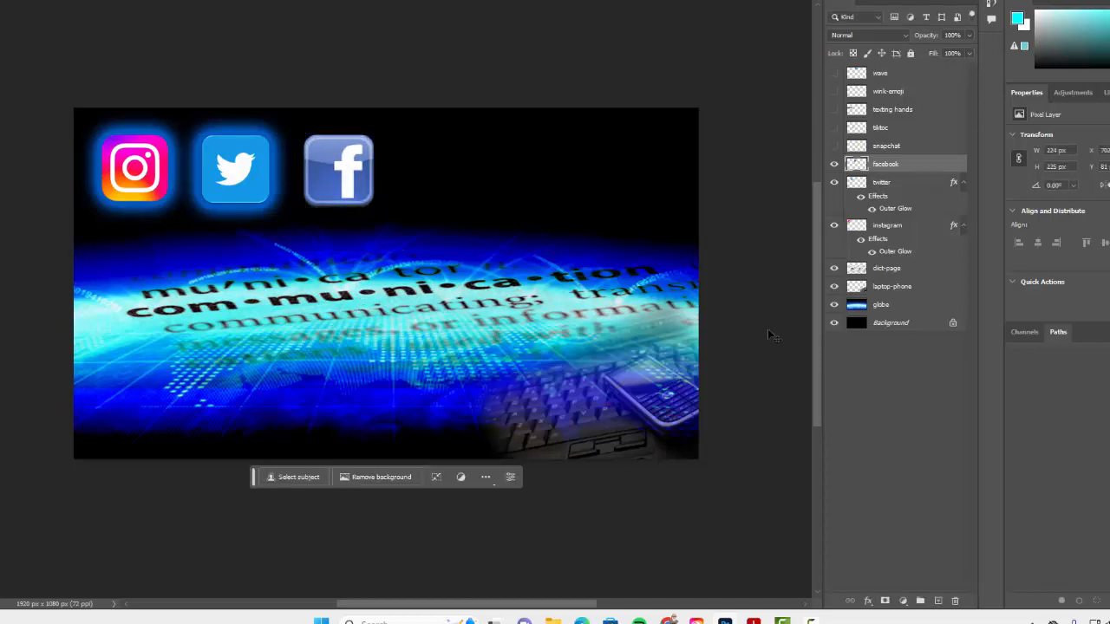
Apply the same blue Outer Glow to the facebook layer, keeping 73% opacity, 21% spread and 70 px size
{"action": "left_click", "coordinate": [870, 602]}
{"action": "left_click", "coordinate": [883, 577]}
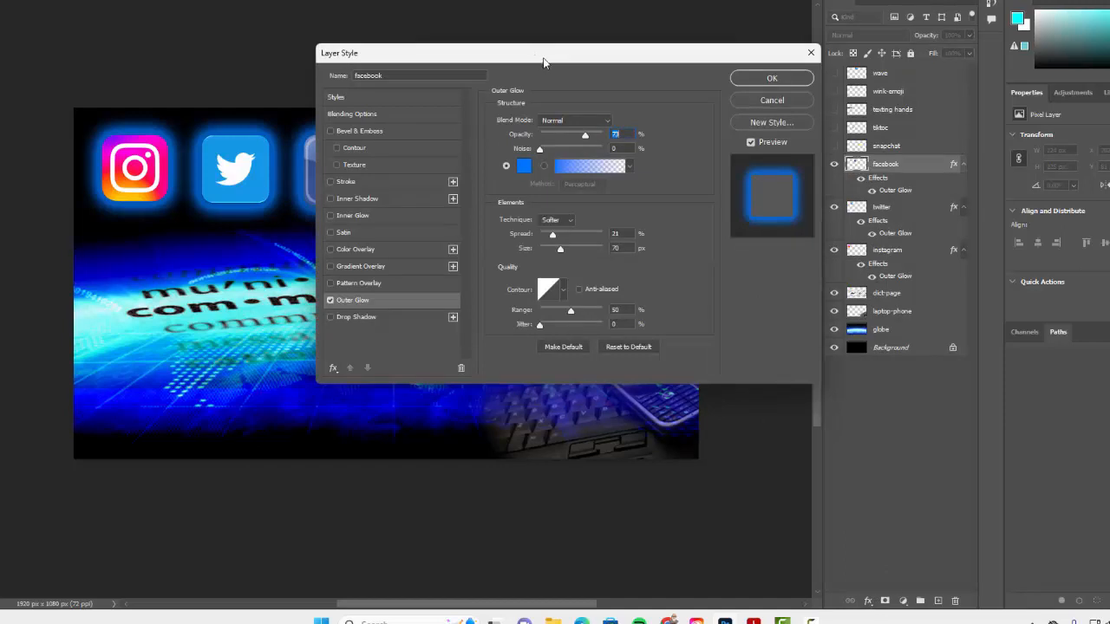
{"action": "left_click_drag", "start_coordinate": [532, 60], "coordinate": [642, 83]}
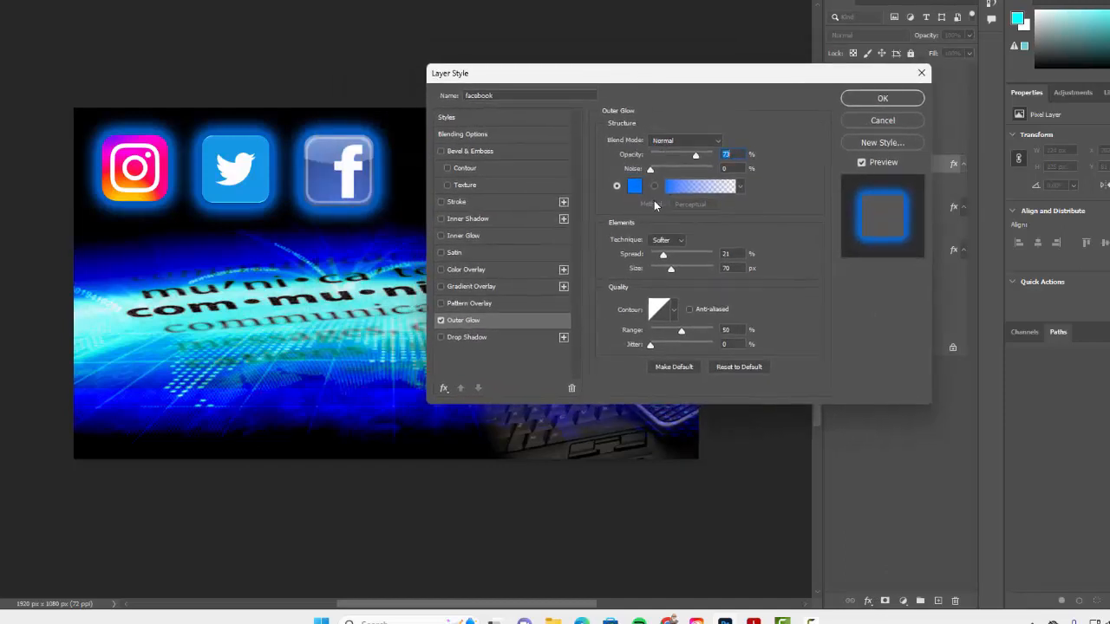
{"action": "left_click", "coordinate": [878, 100]}
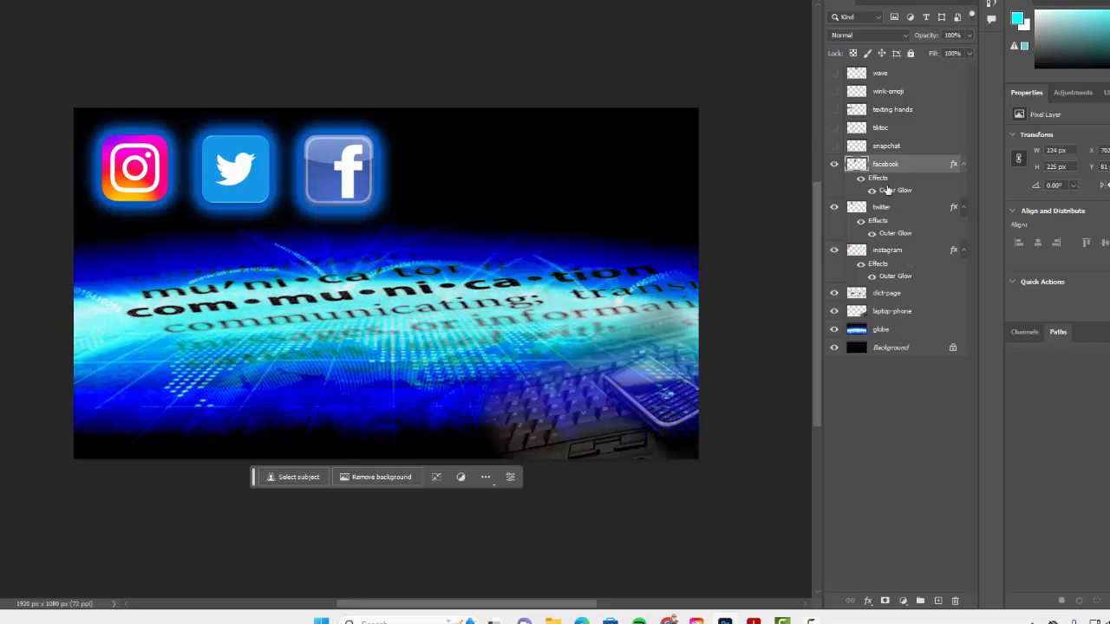
Show the snapchat layer, enlarge its logo to about 237 px wide and place it right of the facebook logo
{"action": "left_click", "coordinate": [874, 147]}
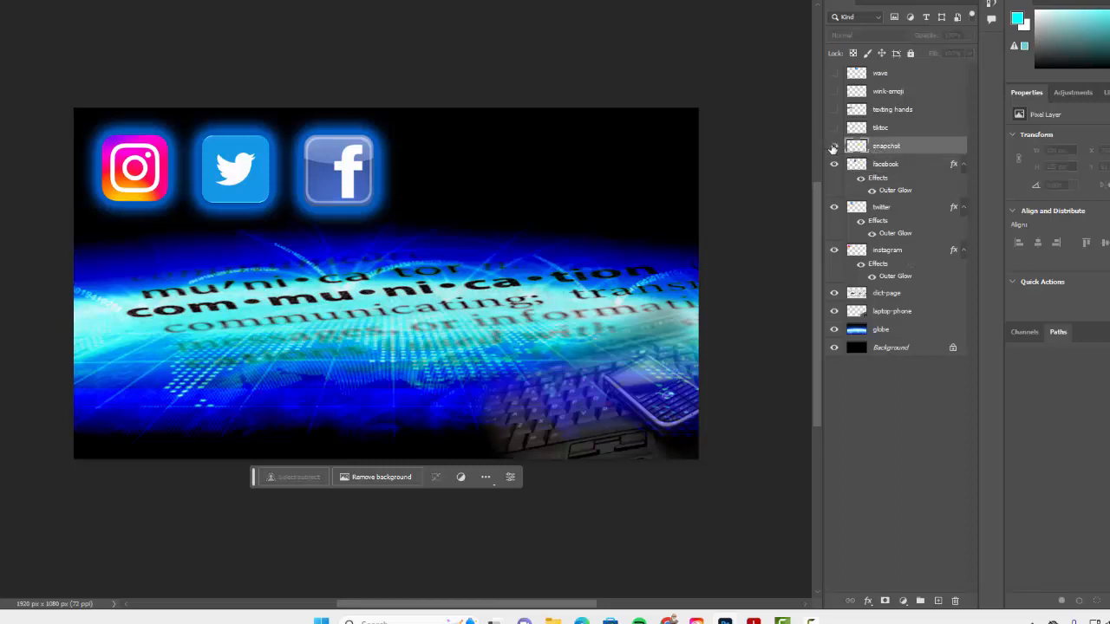
{"action": "left_click", "coordinate": [833, 146]}
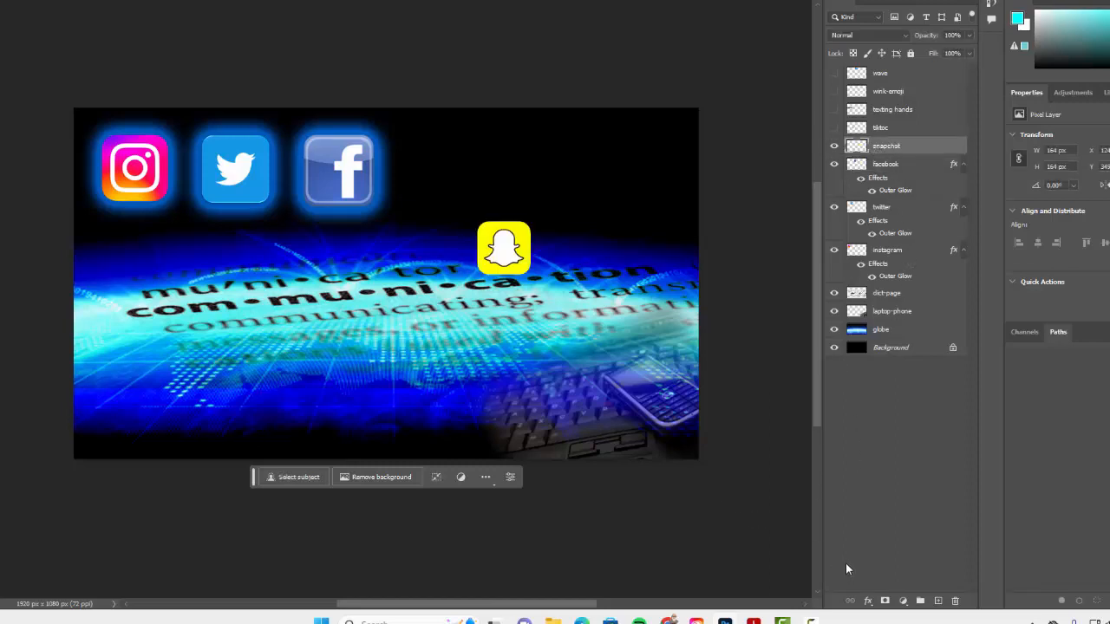
{"action": "key", "text": "ctrl+t"}
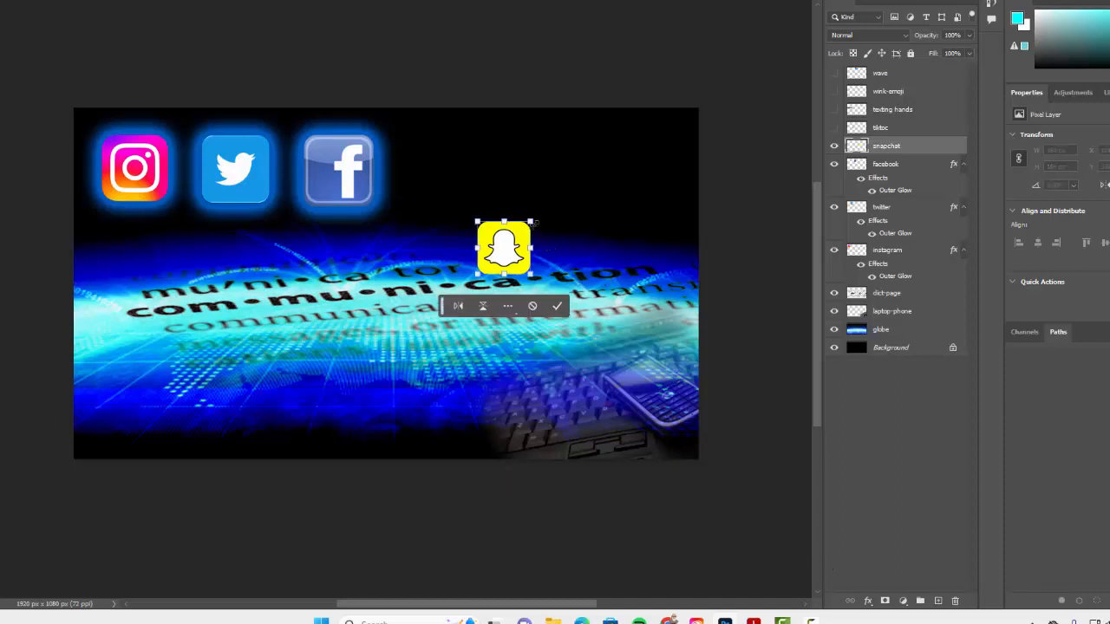
{"action": "left_click_drag", "start_coordinate": [533, 221], "coordinate": [469, 158]}
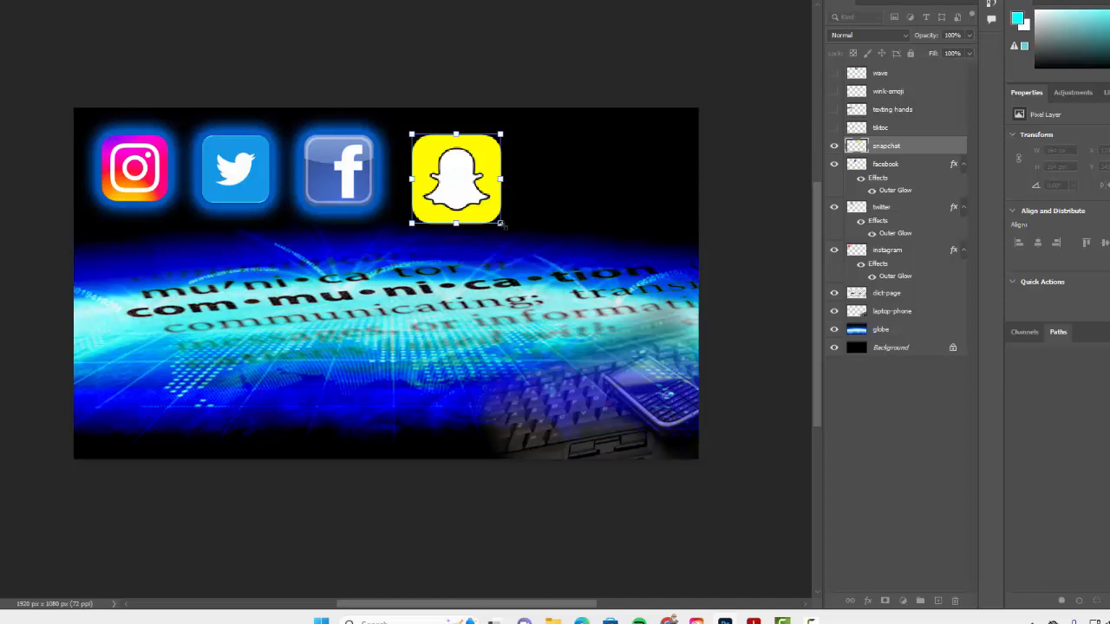
{"action": "left_click_drag", "start_coordinate": [500, 224], "coordinate": [491, 213]}
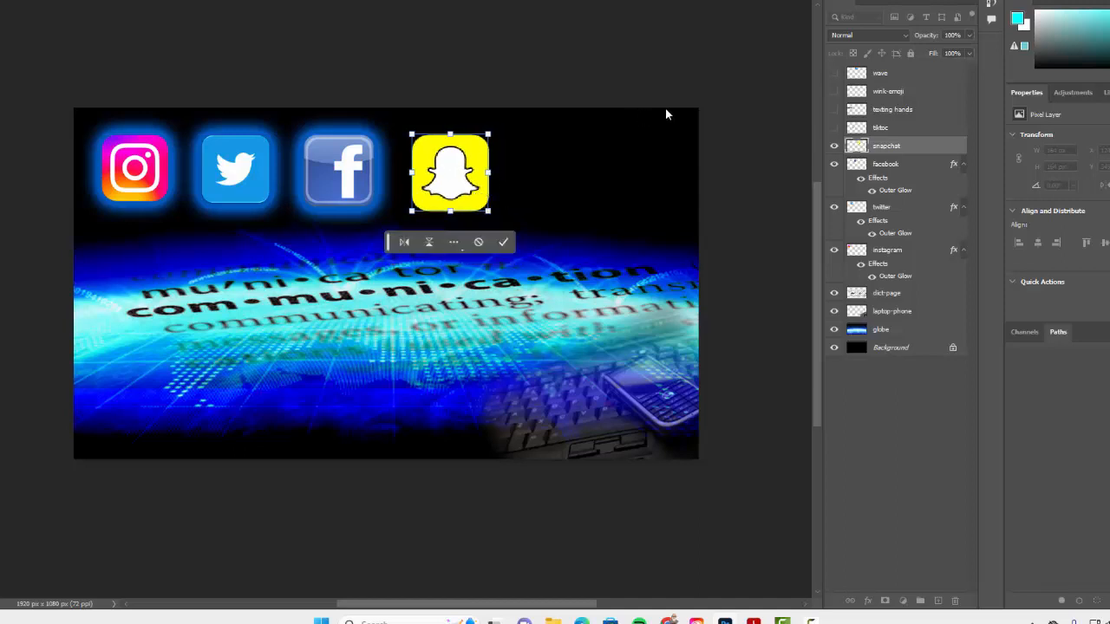
{"action": "left_click", "coordinate": [504, 242]}
Give the snapchat layer the matching blue Outer Glow at 73% opacity, 21% spread and 70 px size
{"action": "left_click", "coordinate": [868, 601]}
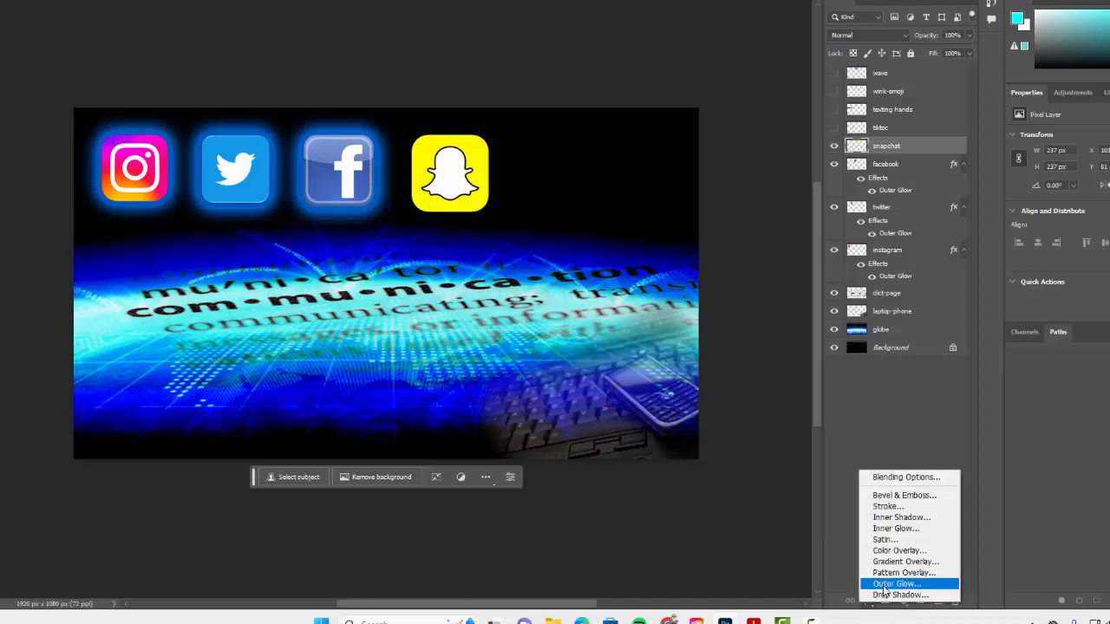
{"action": "left_click", "coordinate": [886, 581]}
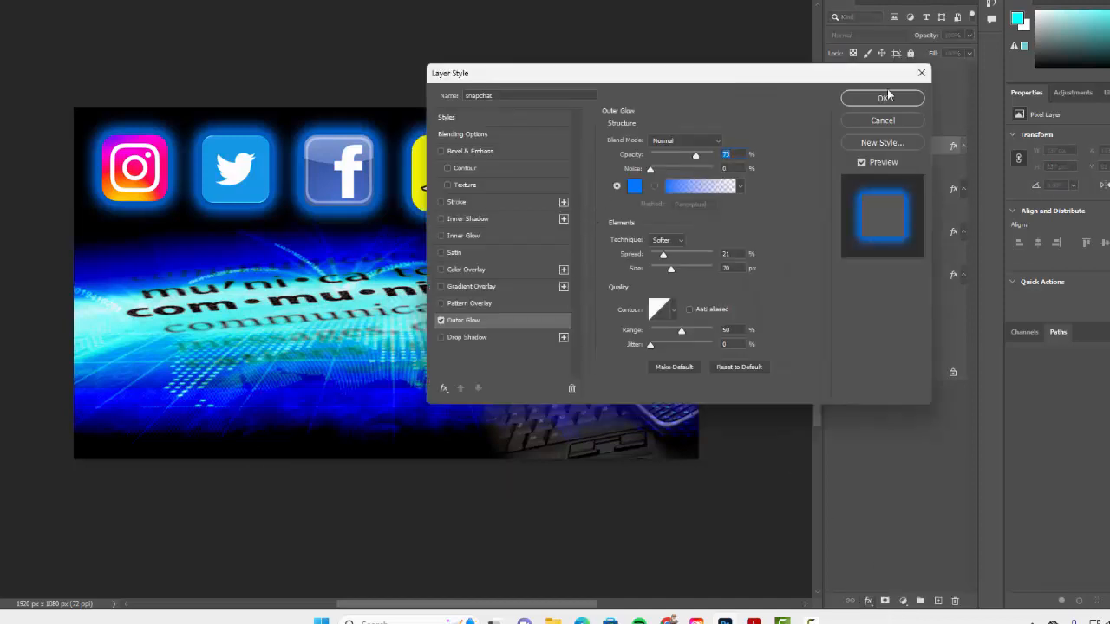
{"action": "left_click", "coordinate": [882, 98]}
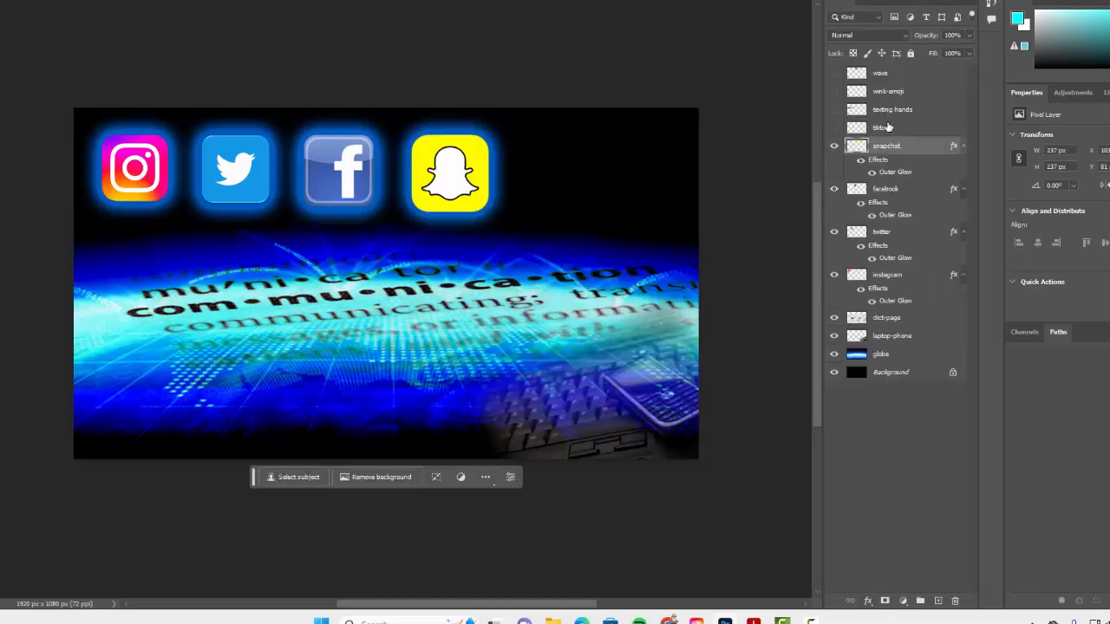
Show the tiktoc layer, enlarge its logo to about 237 px wide and place it right of the snapchat logo
{"action": "left_click", "coordinate": [833, 129]}
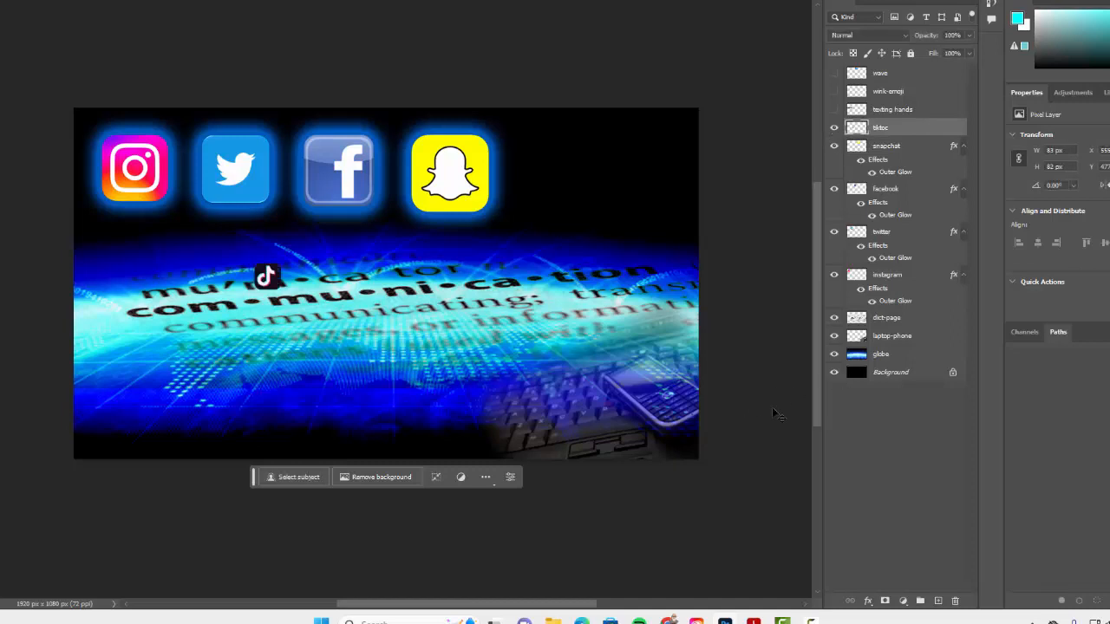
{"action": "key", "text": "ctrl+t"}
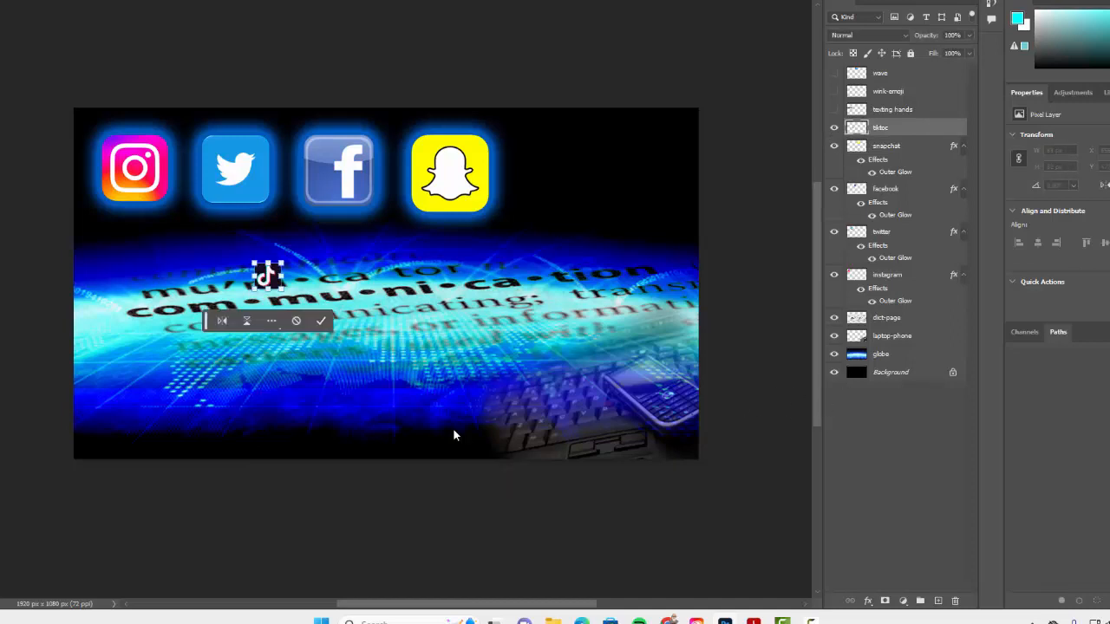
{"action": "left_click_drag", "start_coordinate": [268, 275], "coordinate": [599, 206]}
{"action": "left_click", "coordinate": [611, 241]}
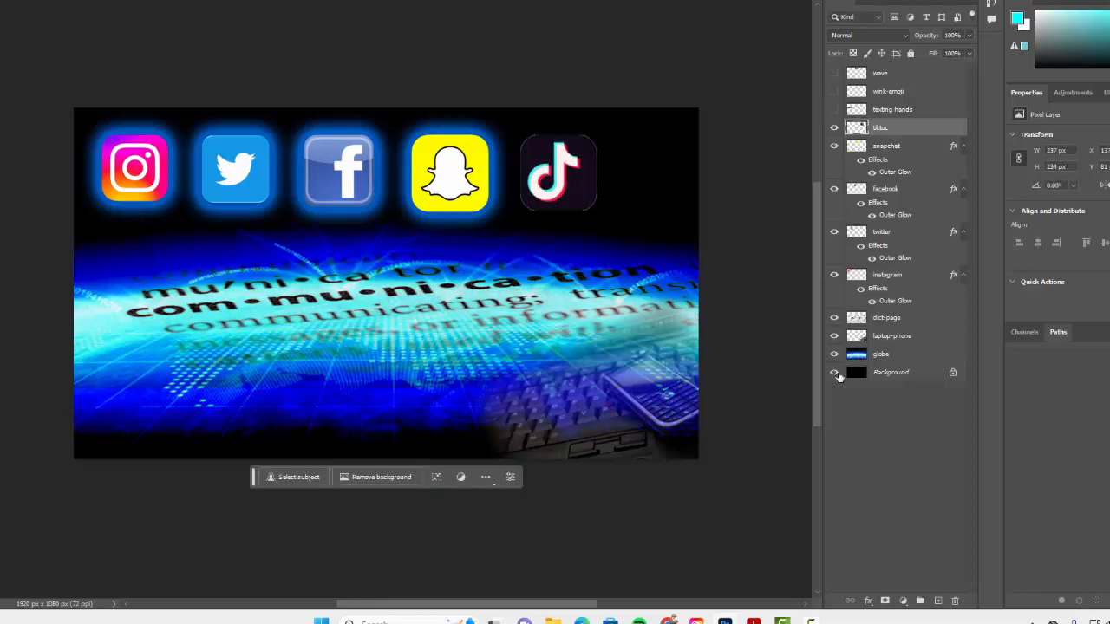
Add the matching blue Outer Glow to the tiktoc layer with 73% opacity, 21% spread and 70 px size
{"action": "left_click", "coordinate": [868, 601]}
{"action": "left_click", "coordinate": [889, 579]}
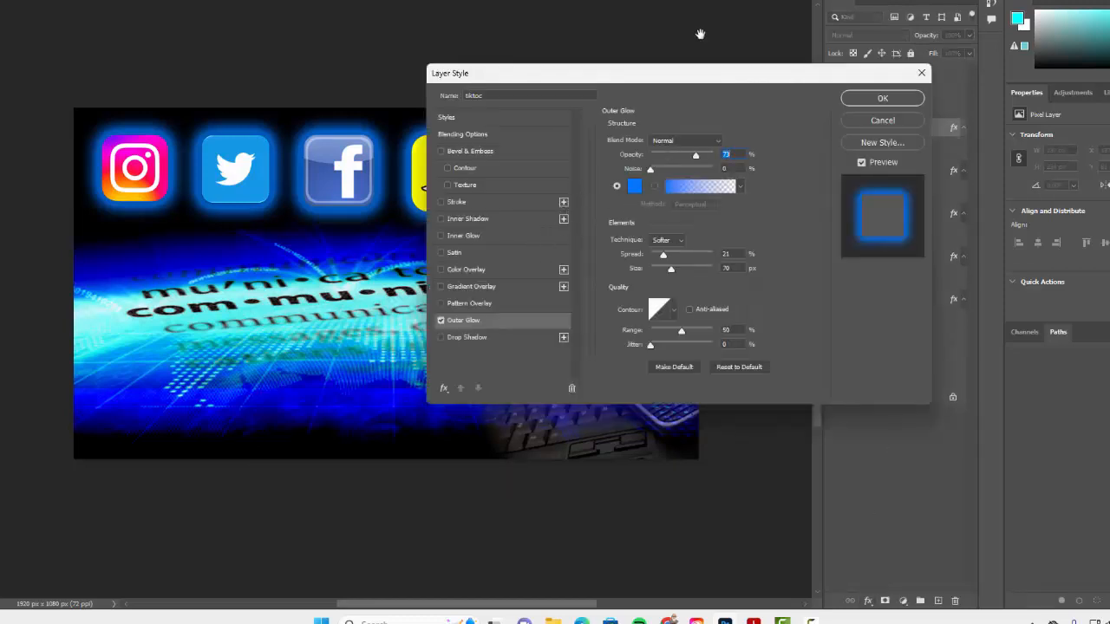
{"action": "left_click_drag", "start_coordinate": [680, 71], "coordinate": [867, 93]}
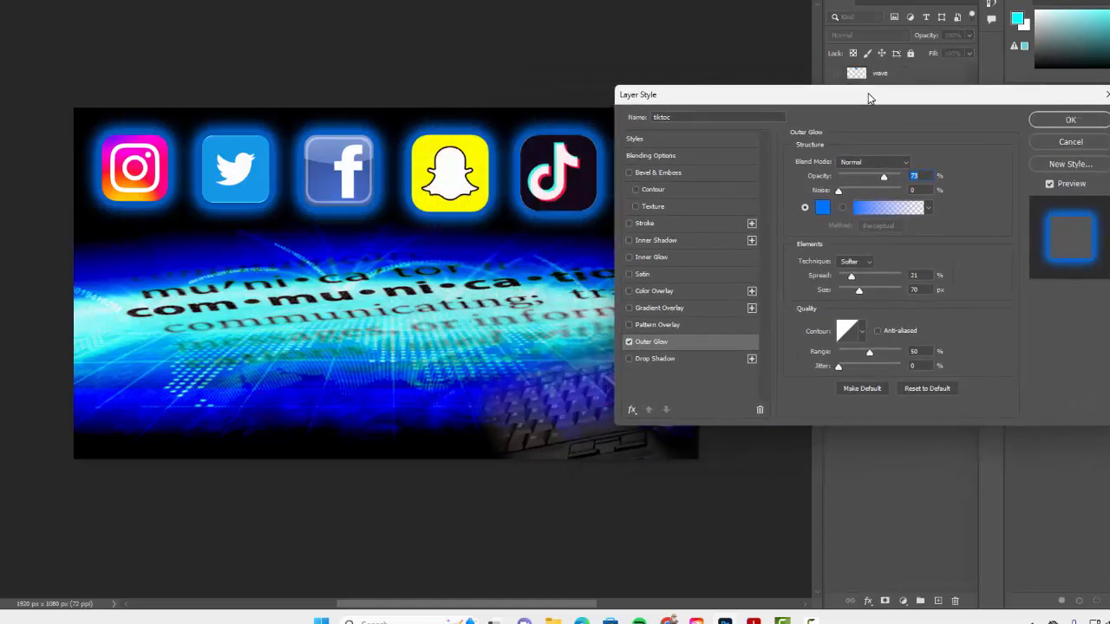
{"action": "left_click", "coordinate": [1068, 120]}
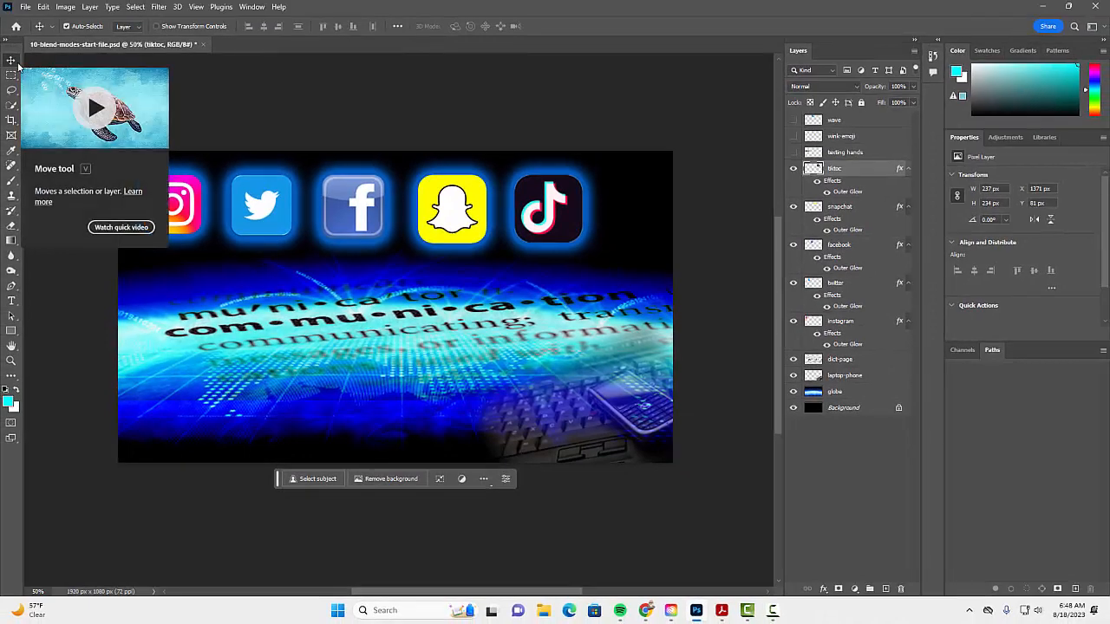
Spread the five social media logos across the upper part of the canvas, moving tiktoc to about X 1557 px
{"action": "left_click_drag", "start_coordinate": [527, 226], "coordinate": [578, 225]}
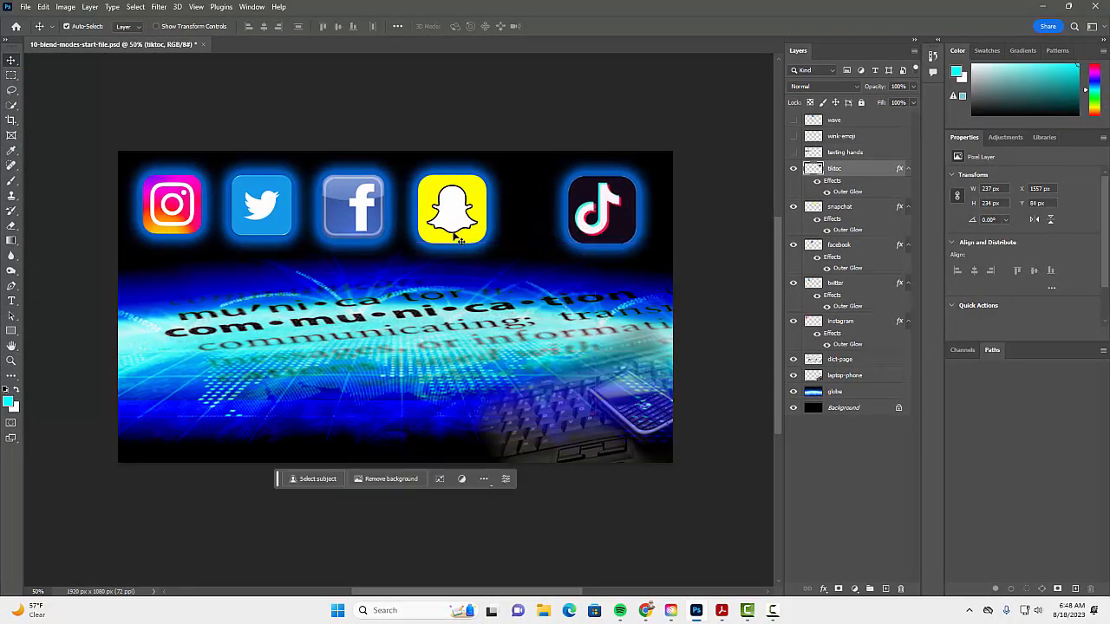
{"action": "left_click_drag", "start_coordinate": [453, 234], "coordinate": [478, 236]}
{"action": "mouse_move", "coordinate": [348, 229]}
{"action": "left_mouse_down"}
{"action": "mouse_move", "coordinate": [373, 233]}
{"action": "mouse_move", "coordinate": [362, 233]}
{"action": "left_mouse_up"}
{"action": "mouse_move", "coordinate": [266, 222]}
{"action": "left_mouse_down"}
{"action": "mouse_move", "coordinate": [293, 224]}
{"action": "mouse_move", "coordinate": [273, 224]}
{"action": "left_mouse_up"}
{"action": "left_click_drag", "start_coordinate": [172, 219], "coordinate": [163, 227]}
{"action": "left_click_drag", "start_coordinate": [266, 218], "coordinate": [261, 217]}
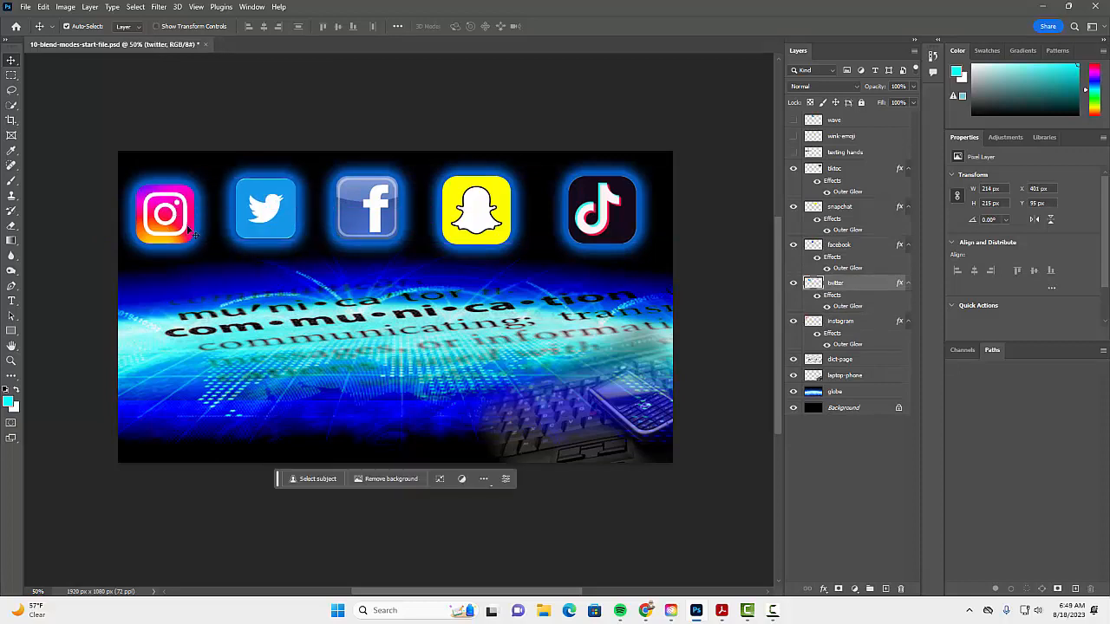
Enlarge the instagram logo proportionally to about 110% with Free Transform
{"action": "left_click", "coordinate": [183, 229]}
{"action": "left_click_drag", "start_coordinate": [178, 224], "coordinate": [179, 223]}
{"action": "key", "text": "ctrl+t"}
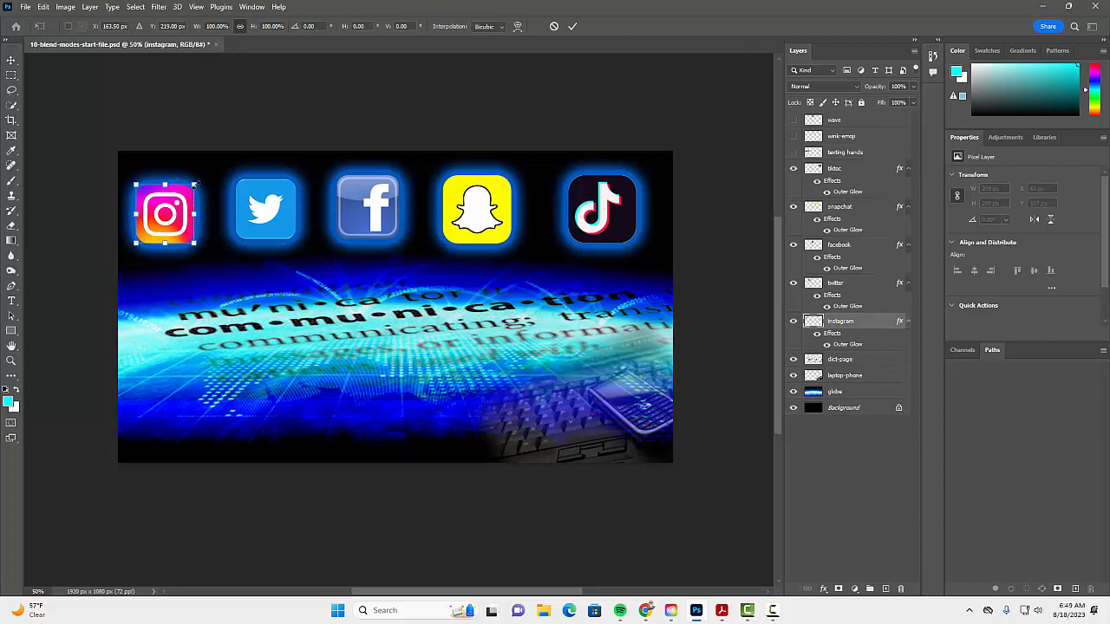
{"action": "left_click_drag", "start_coordinate": [194, 184], "coordinate": [201, 179]}
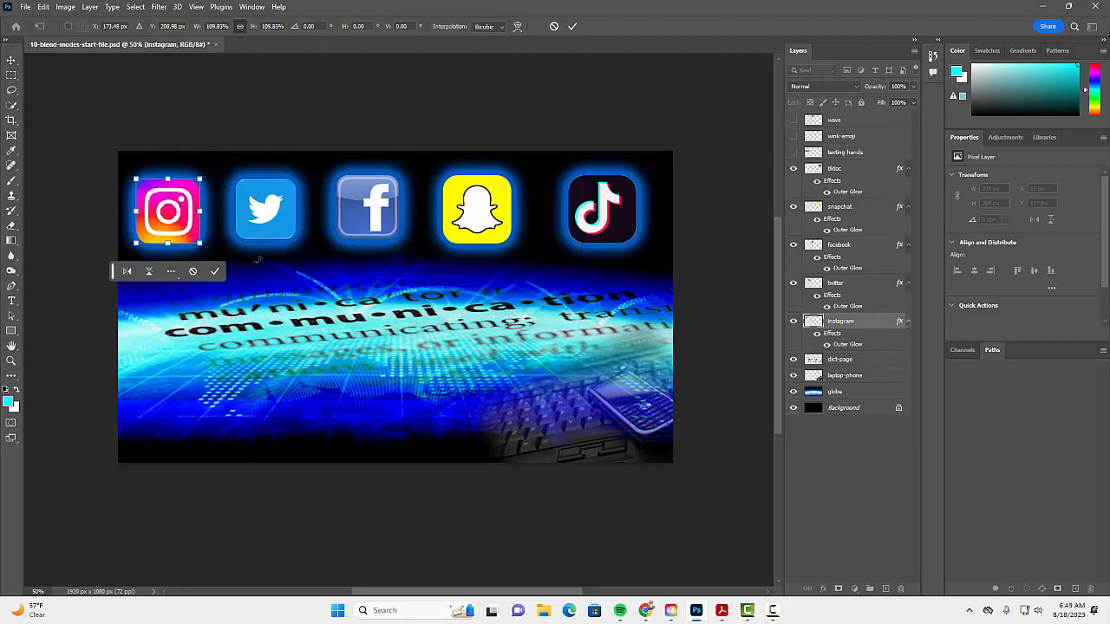